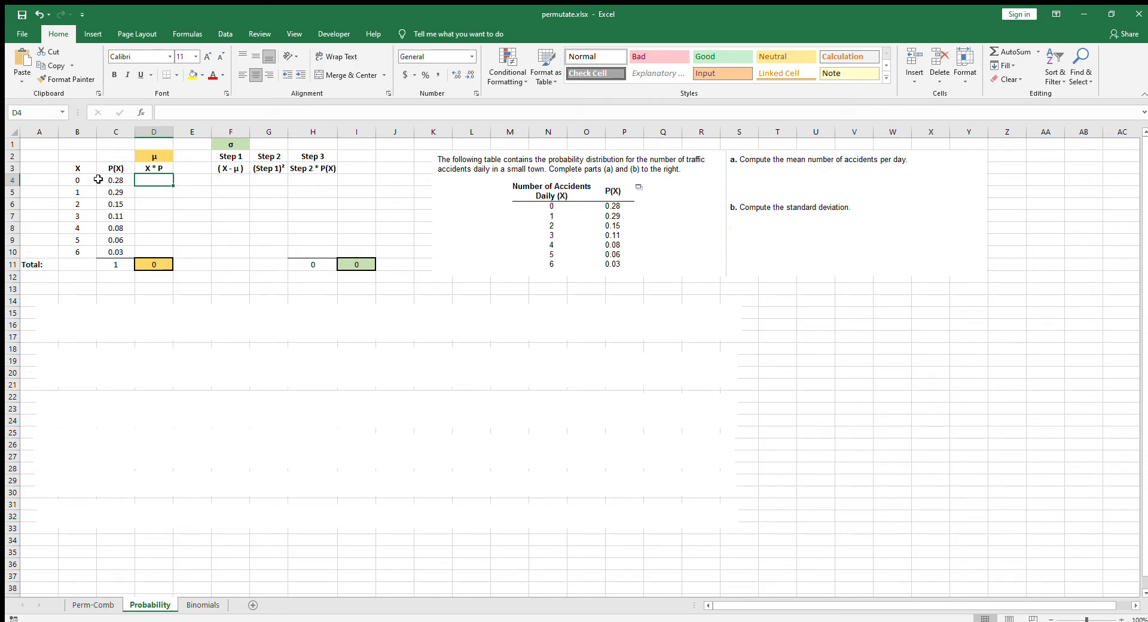
pyautogui.click(66, 178)
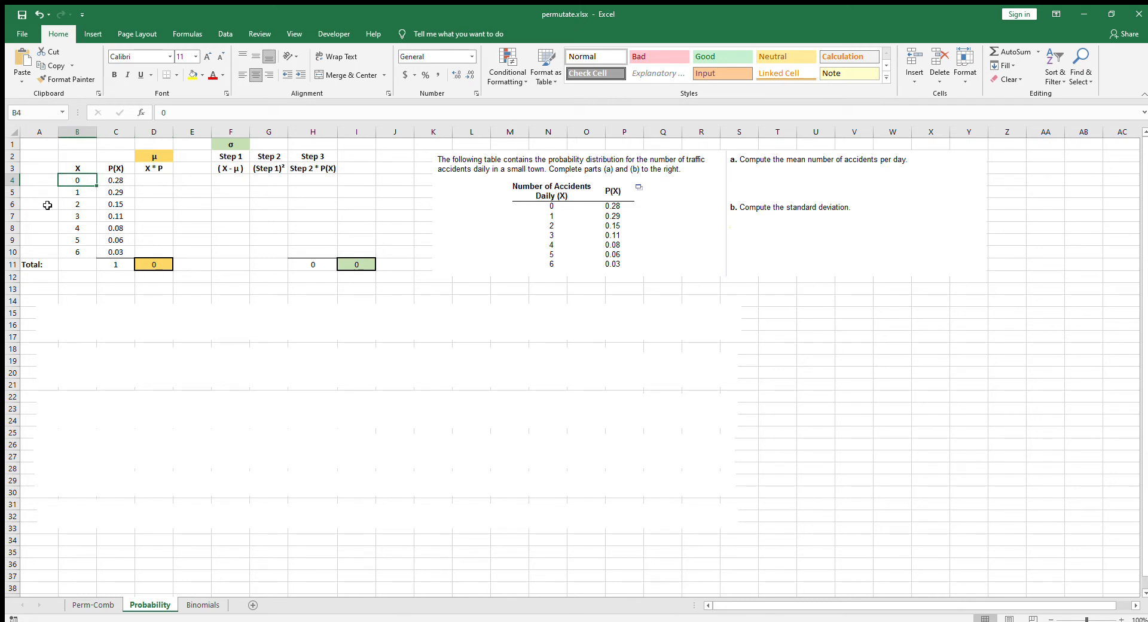
pyautogui.click(123, 181)
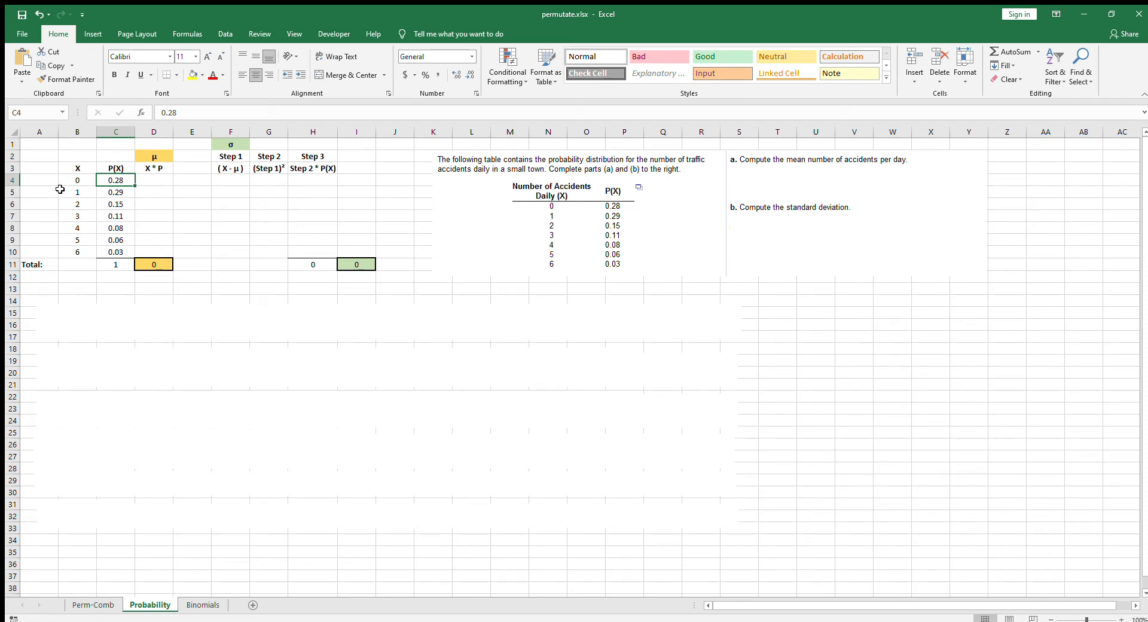
pyautogui.click(78, 181)
pyautogui.click(125, 180)
# - Enter =B4*C4 in D4 for the X * P column and fill the formula down to D10
pyautogui.click(155, 180)
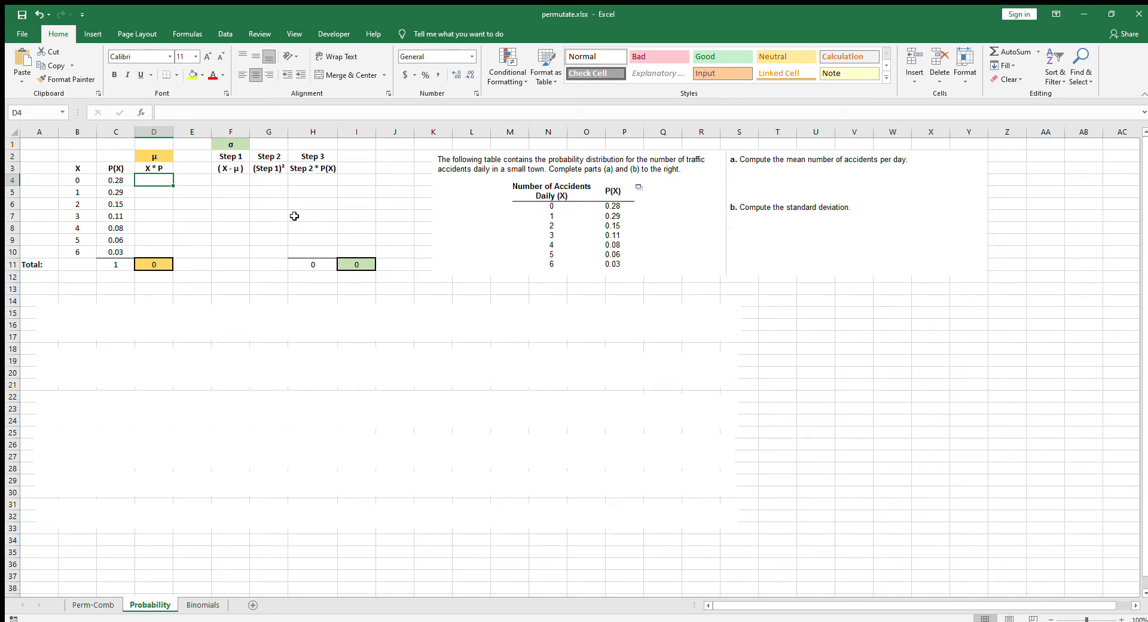
pyautogui.write('=')
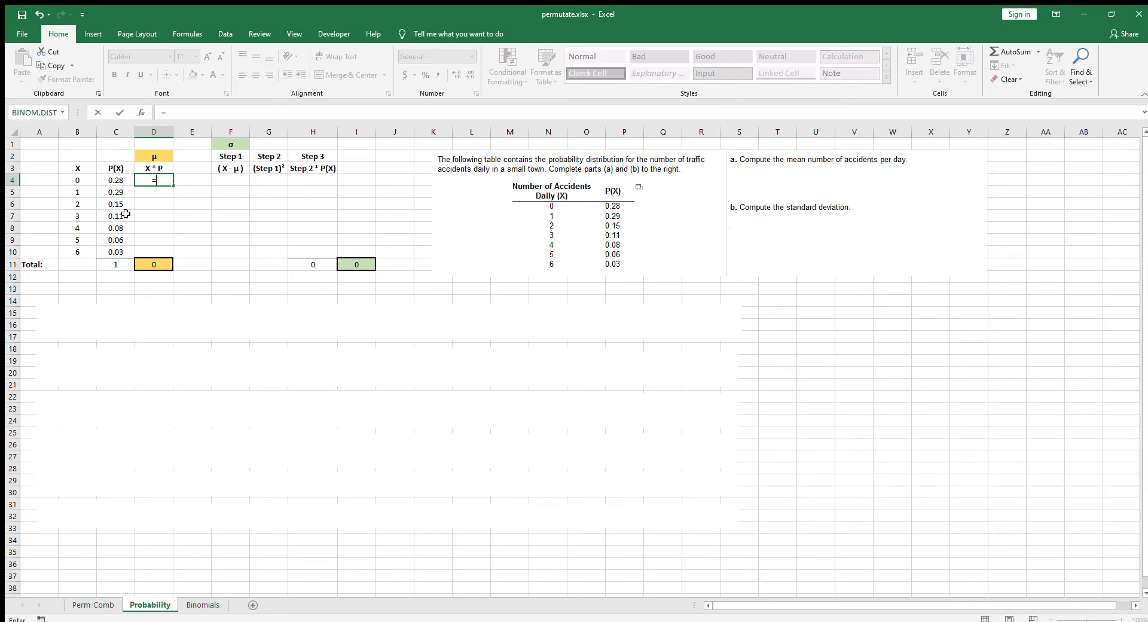
pyautogui.click(80, 180)
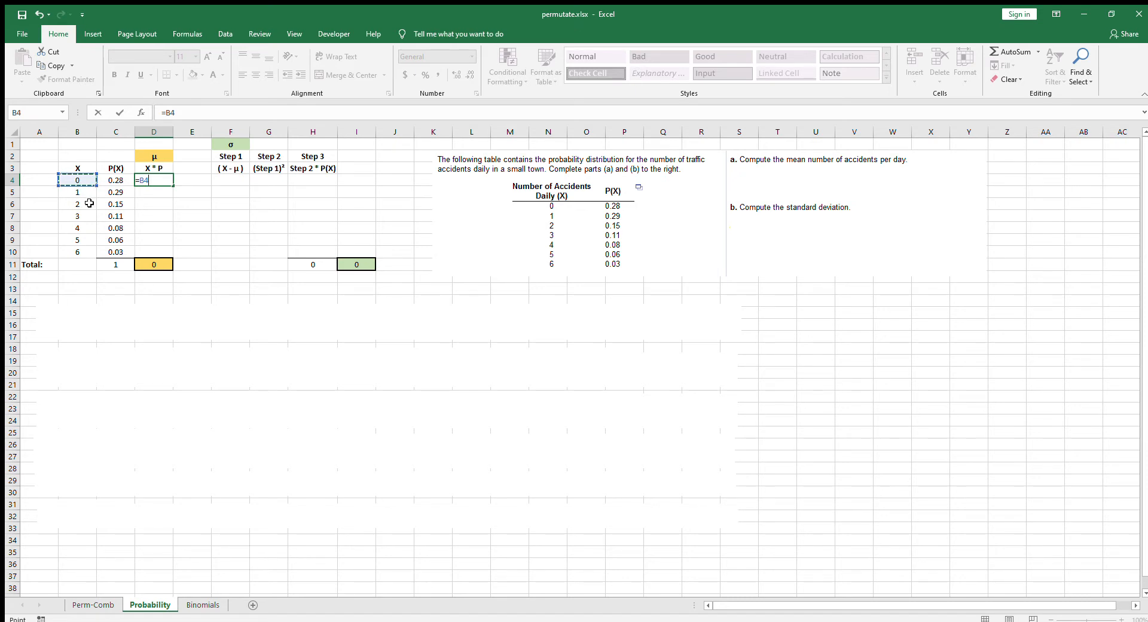
pyautogui.write('*')
pyautogui.click(116, 180)
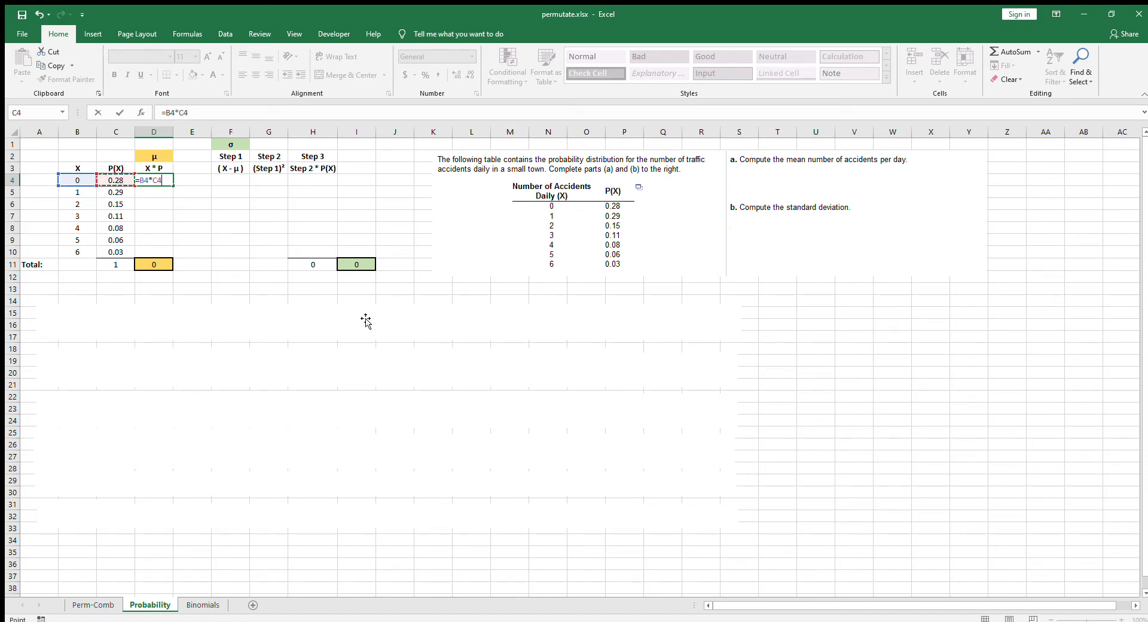
pyautogui.press('Return')
pyautogui.click(159, 180)
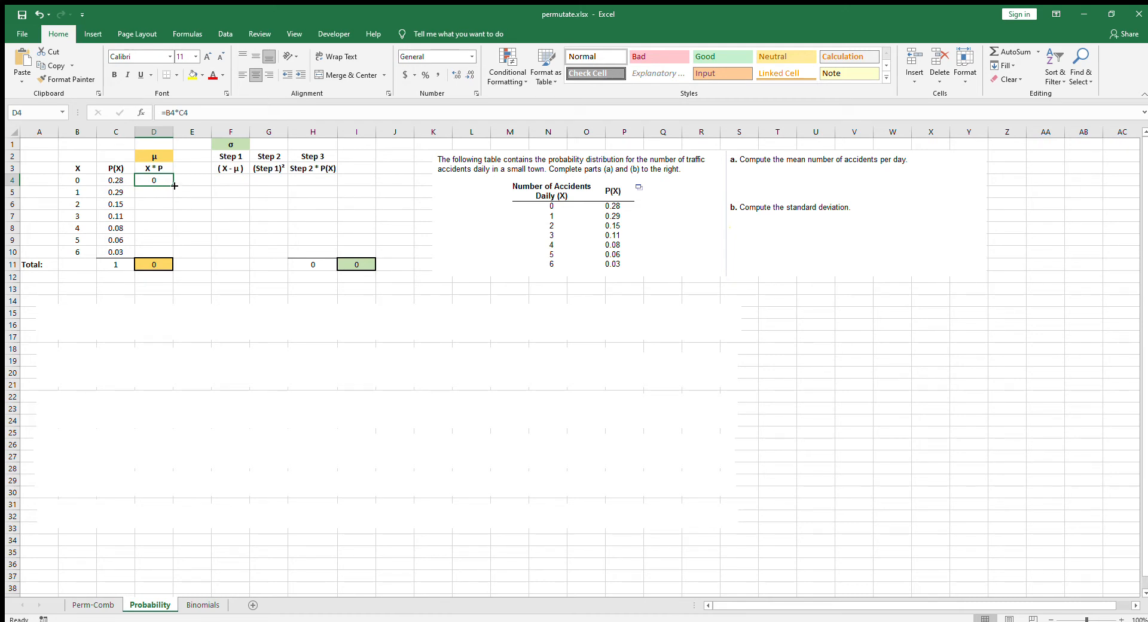
pyautogui.moveTo(172, 184); pyautogui.dragTo(174, 256)
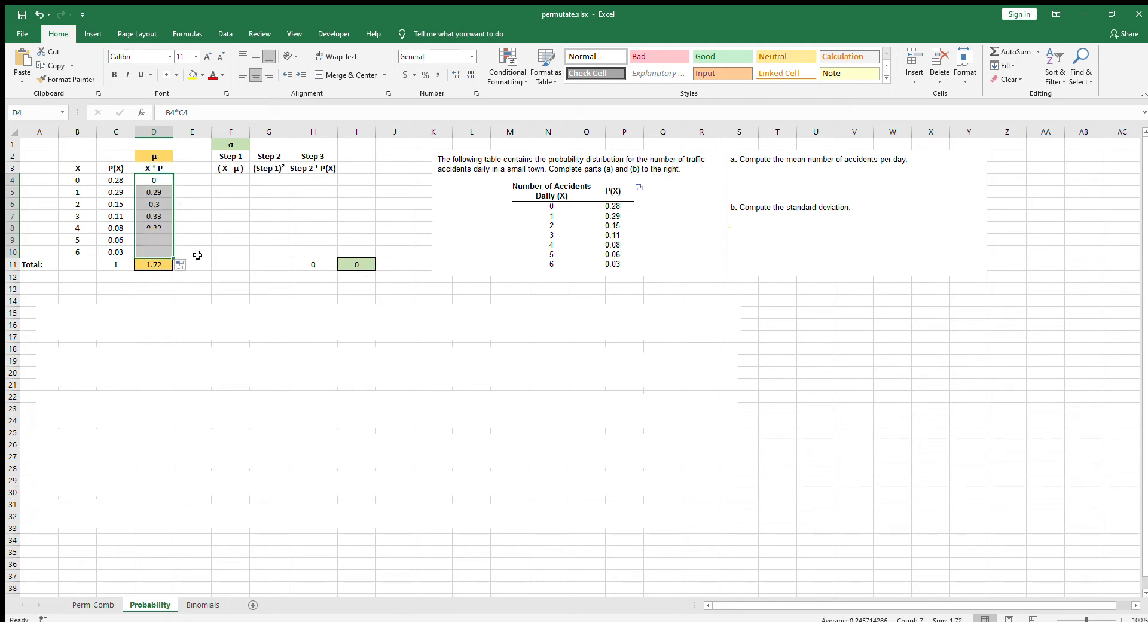
pyautogui.click(209, 287)
# - Delete the blank cover picture hiding the answer to part a, the mean number of accidents per day
pyautogui.click(164, 265)
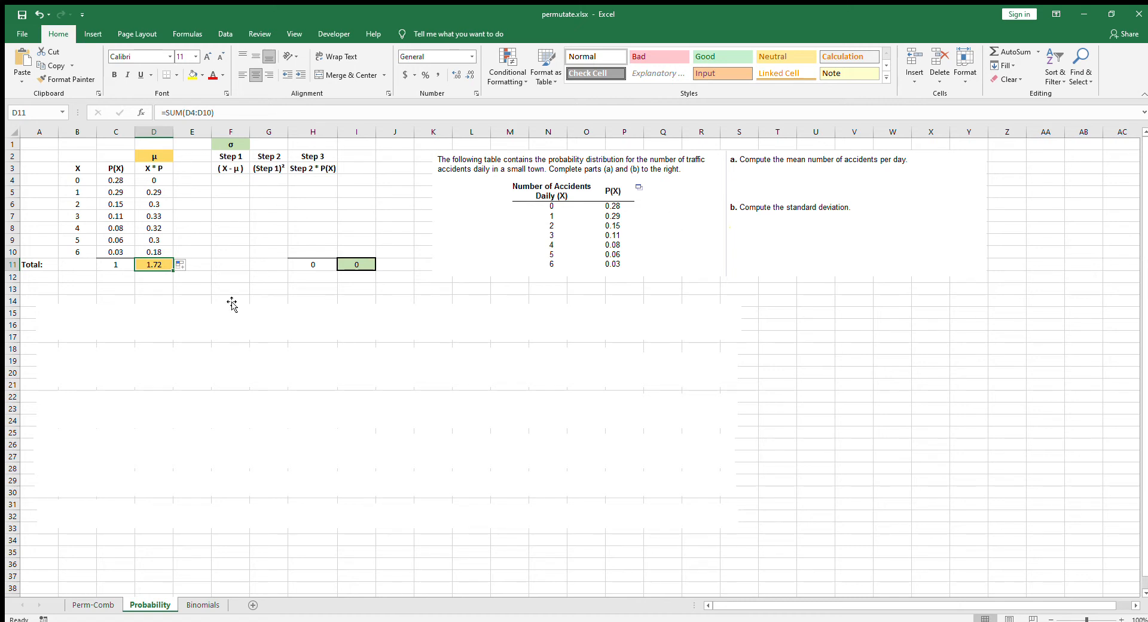
pyautogui.click(809, 184)
pyautogui.press('Delete')
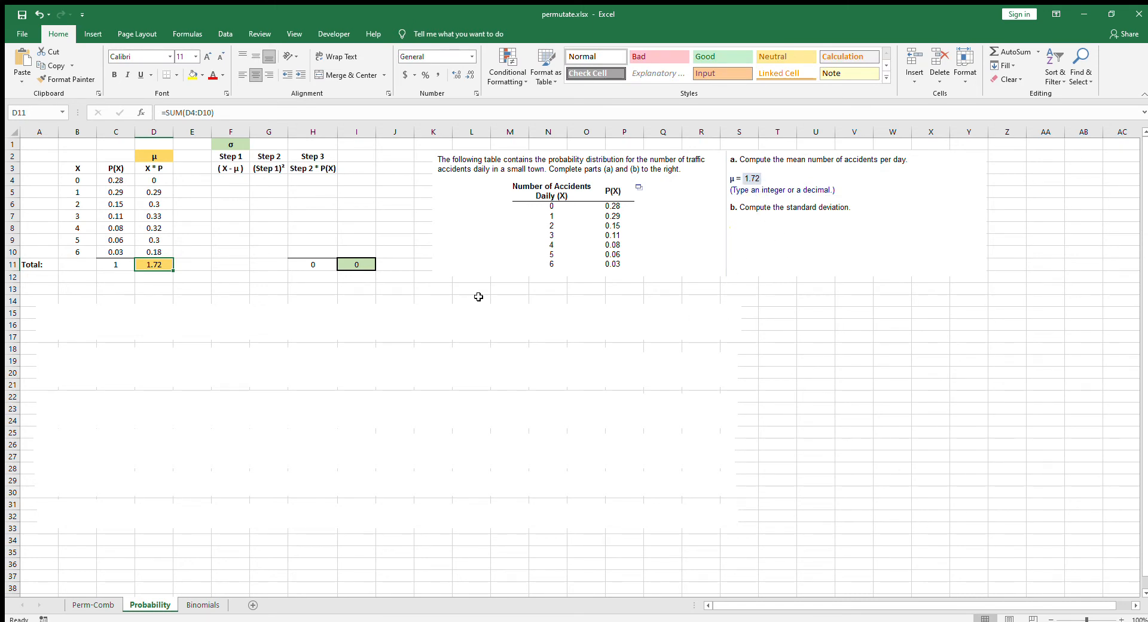
# - Delete the blank cover picture over rows 15 to 17 that hides the first square-root expression
pyautogui.click(214, 288)
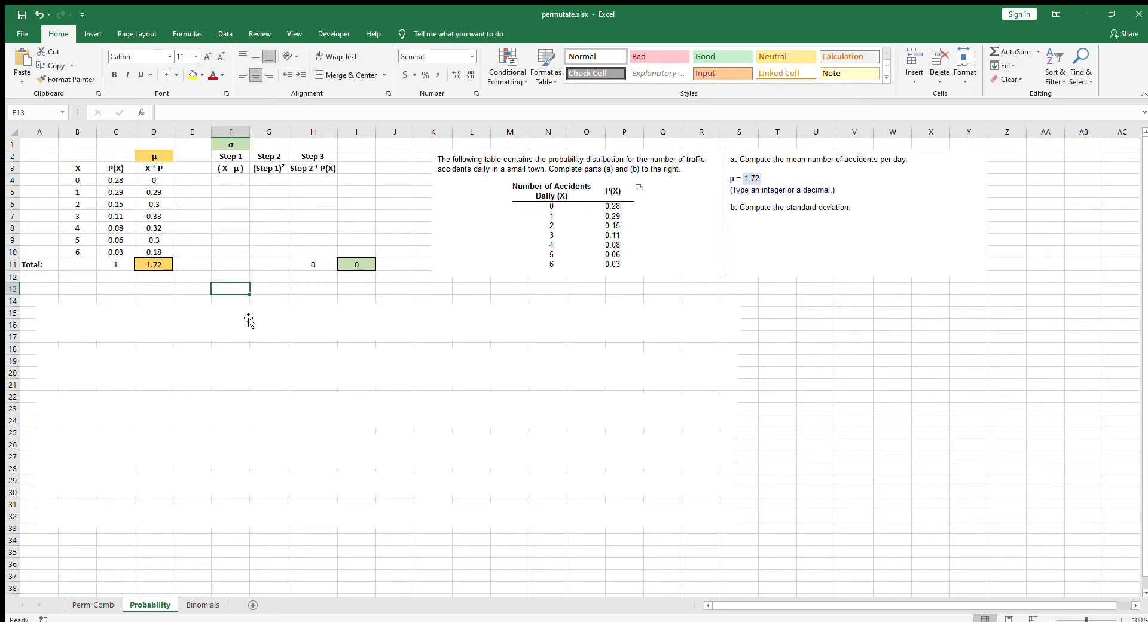
pyautogui.hotkey('ctrl', 'v')
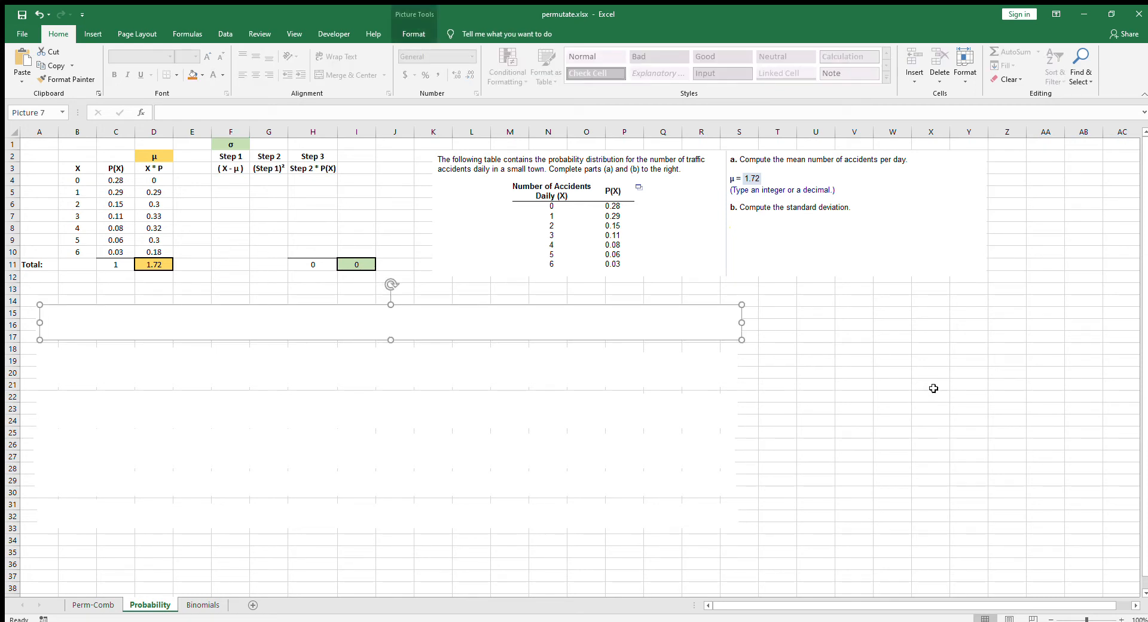
pyautogui.press('Escape')
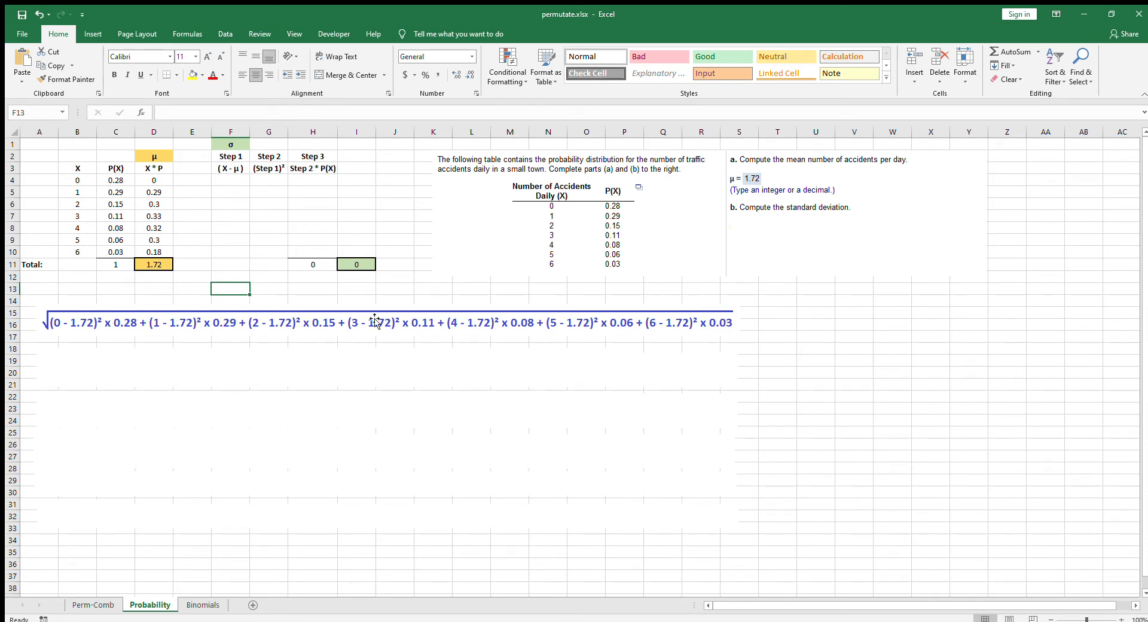
pyautogui.click(154, 284)
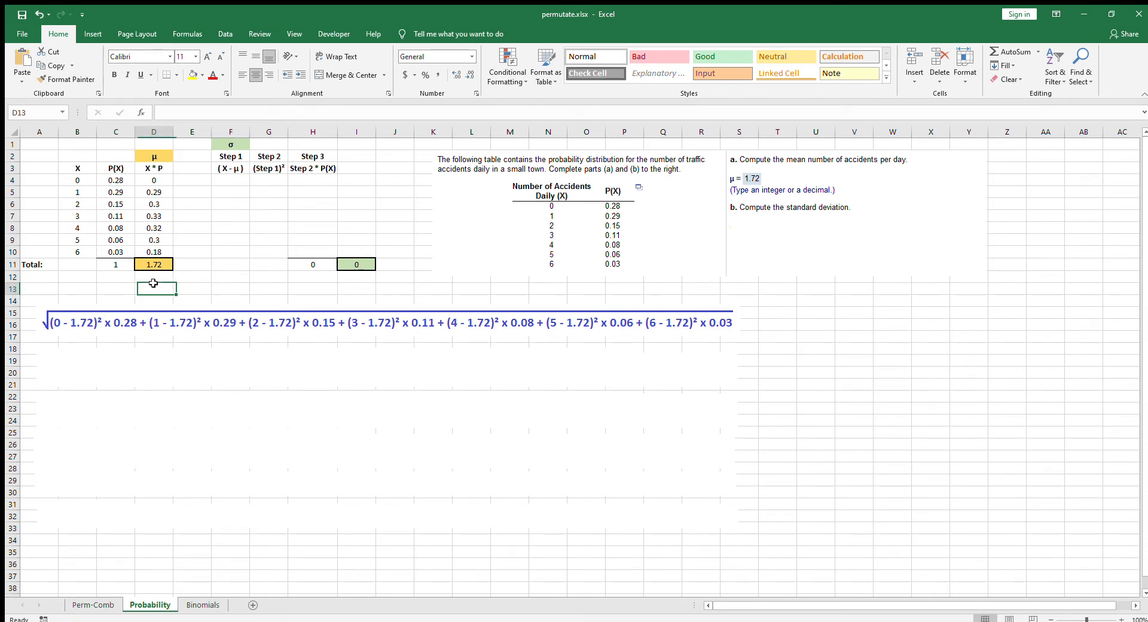
pyautogui.click(92, 293)
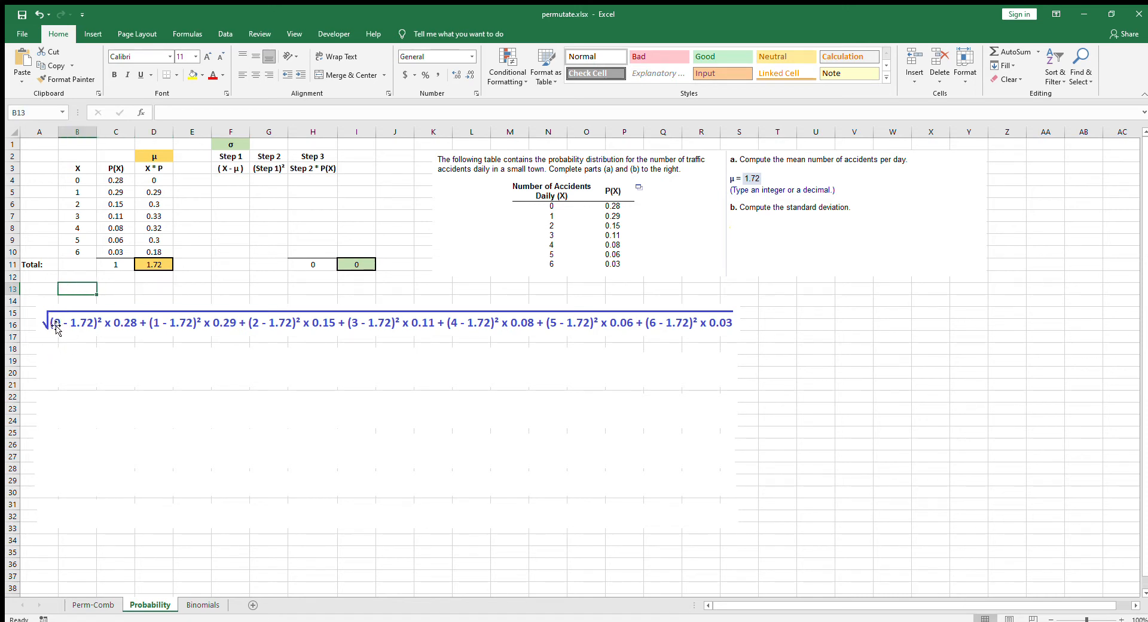
pyautogui.click(76, 181)
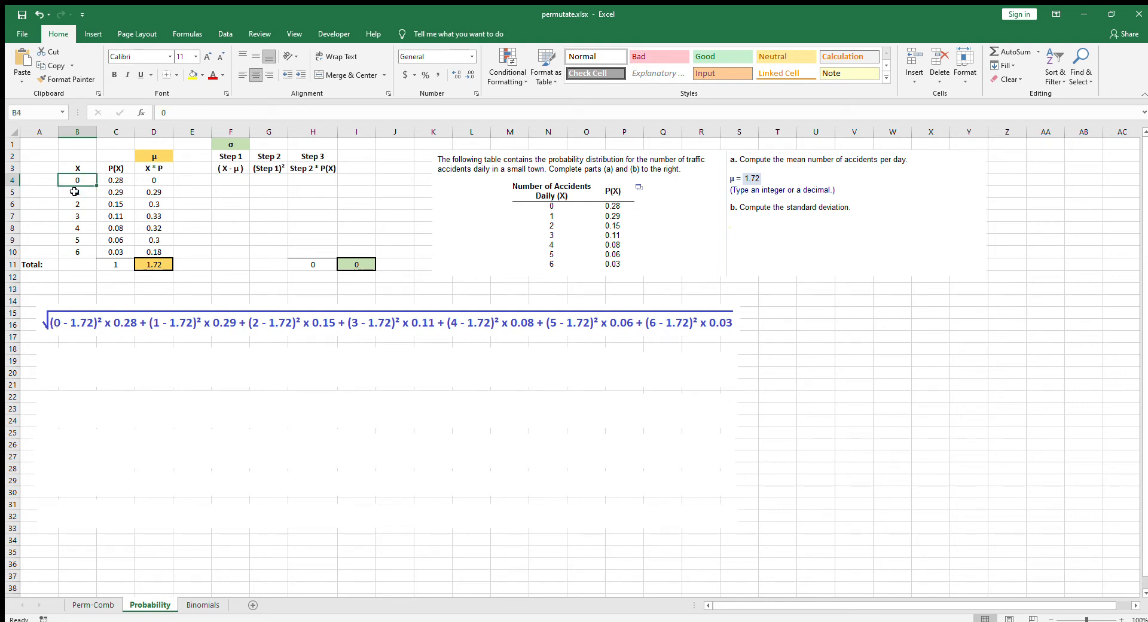
pyautogui.click(169, 267)
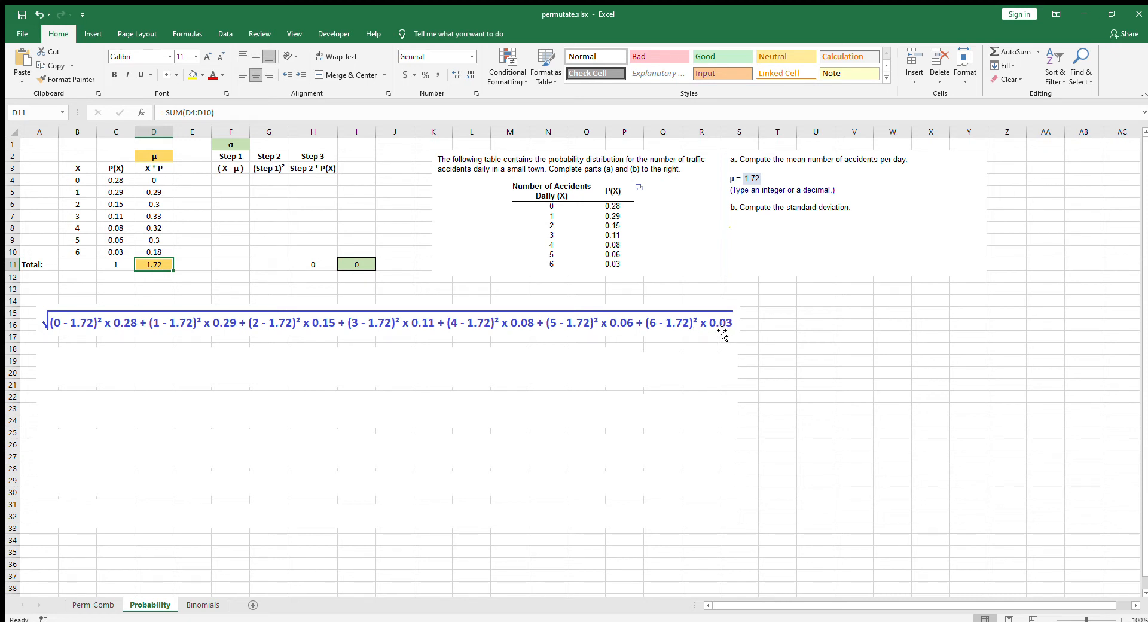
pyautogui.click(753, 326)
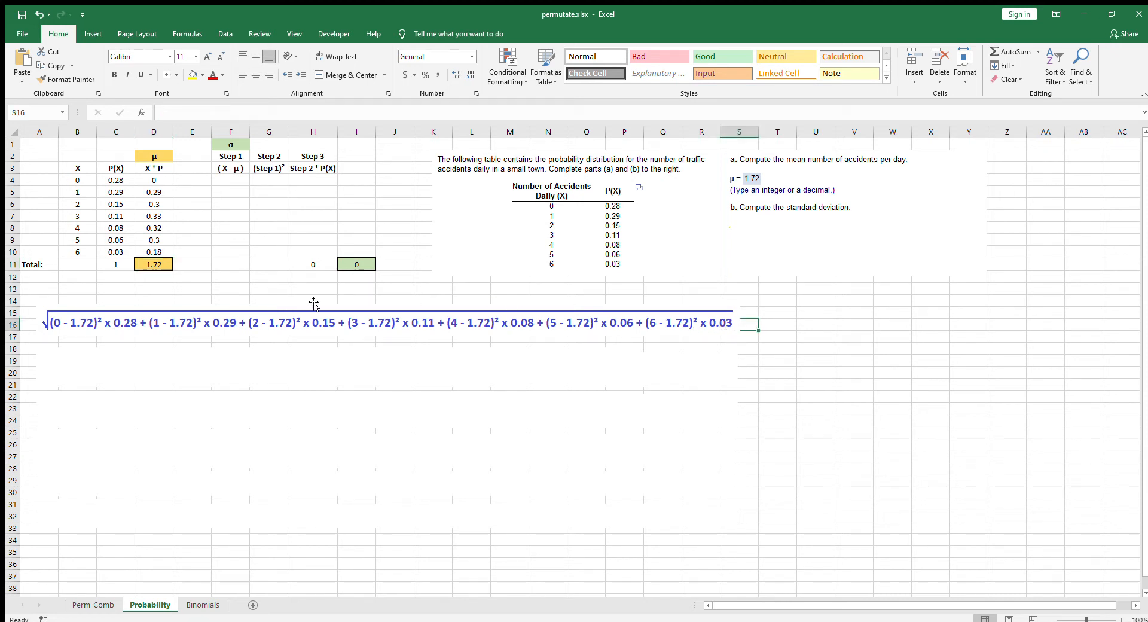
pyautogui.click(216, 287)
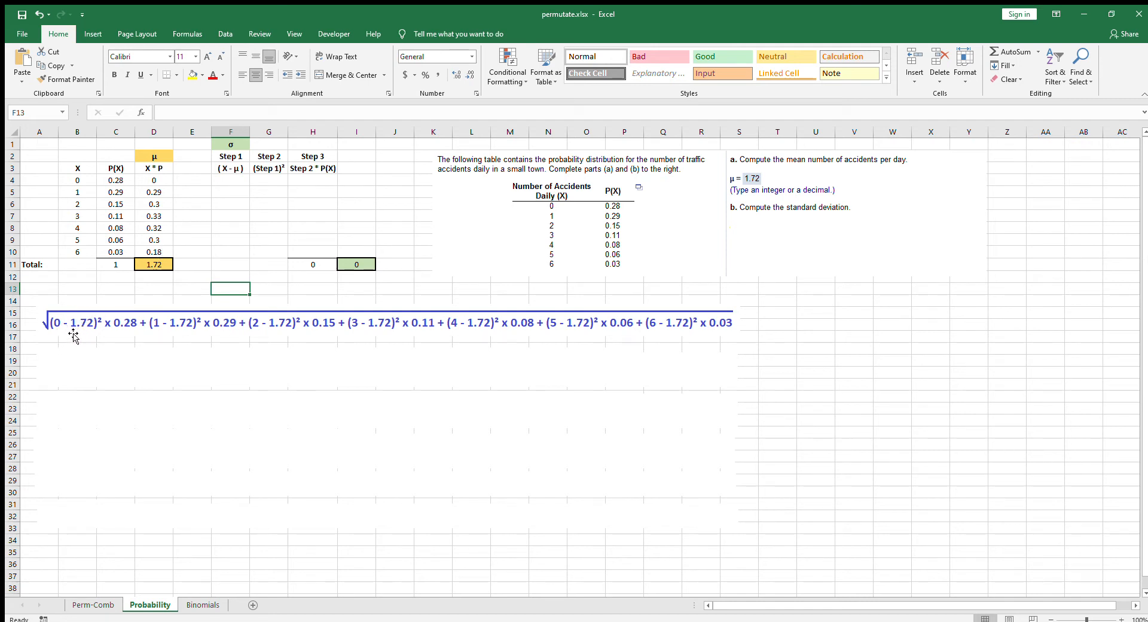
# - Enter =B4-D11 in F4 to subtract the mean from the first X value
pyautogui.click(221, 183)
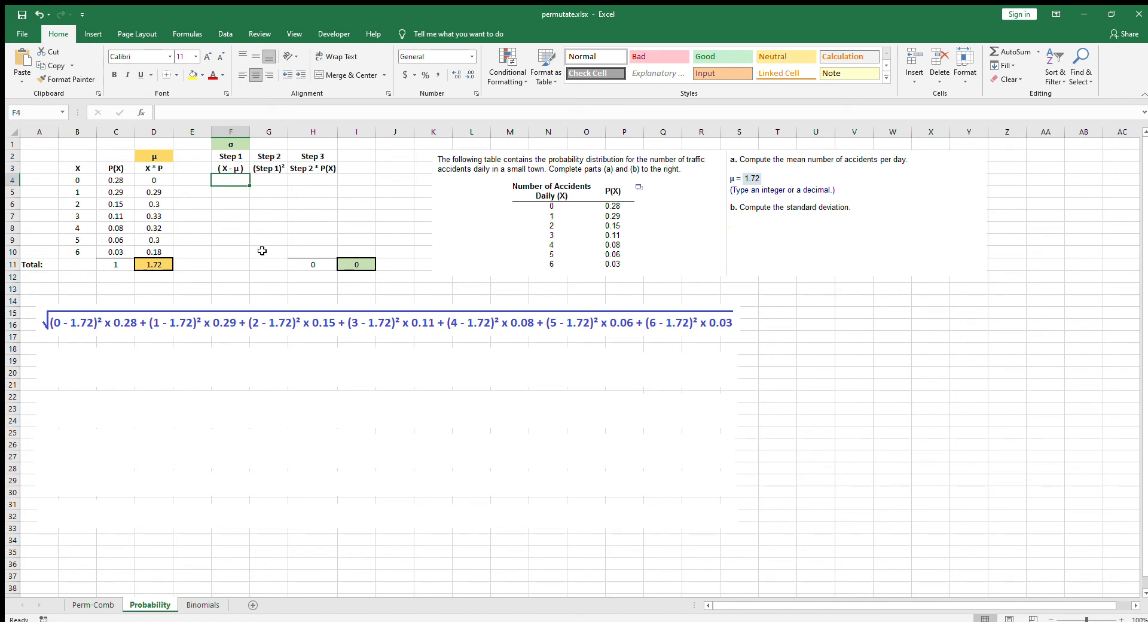
pyautogui.write('=')
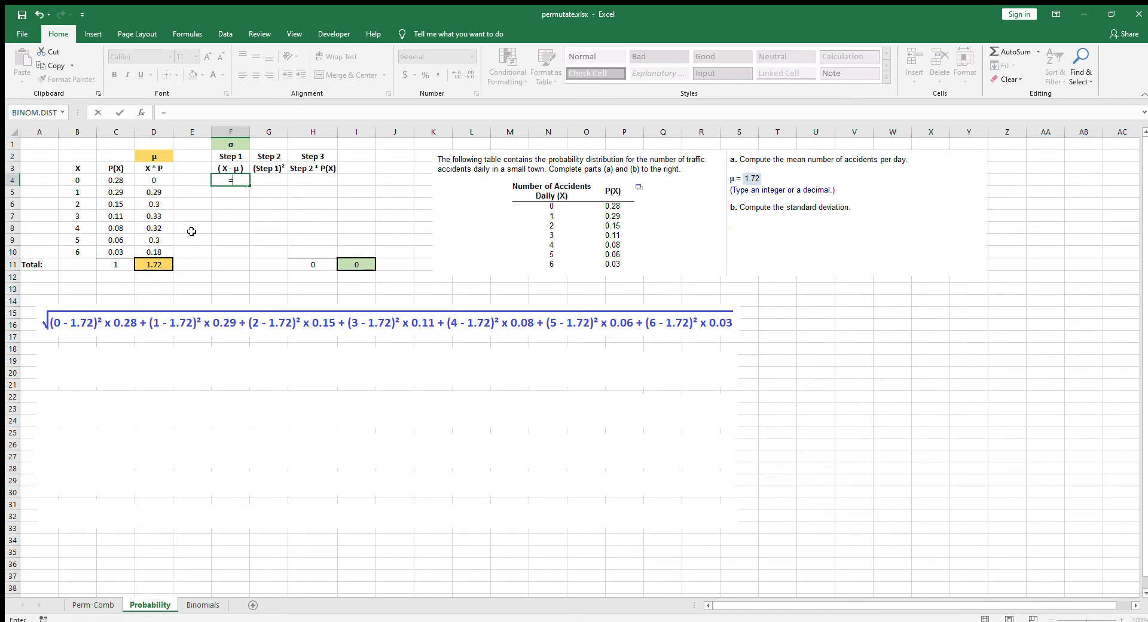
pyautogui.click(82, 181)
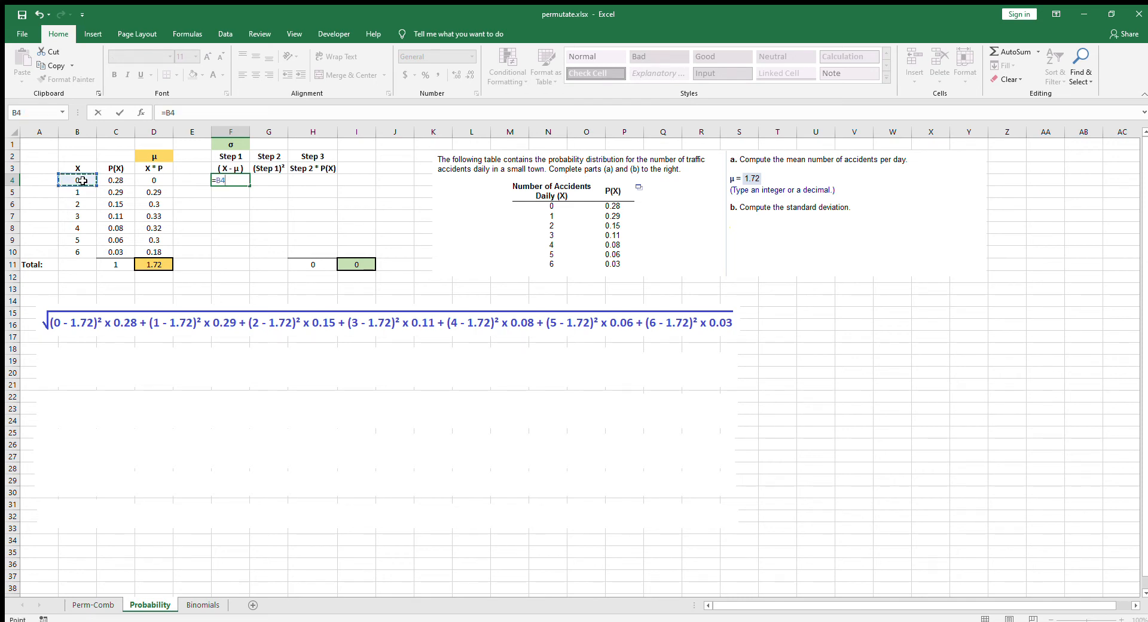
pyautogui.write('-')
pyautogui.click(155, 258)
pyautogui.press('Return')
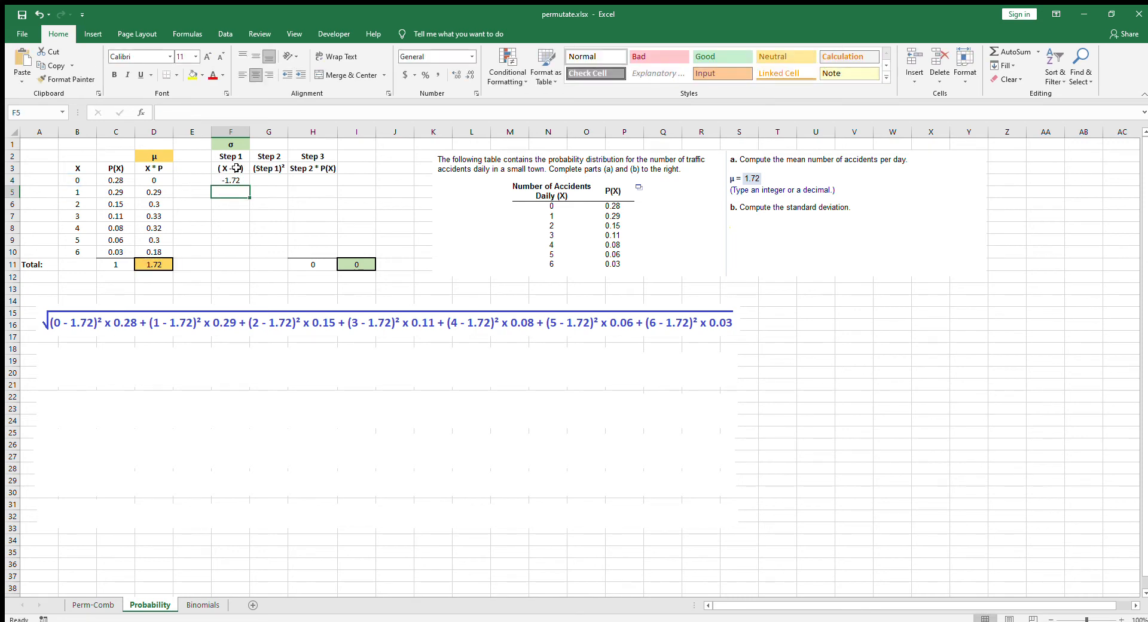
# - Make the mean reference absolute in F4, giving =B4-$D$11, and fill the formula down to F10
pyautogui.click(220, 180)
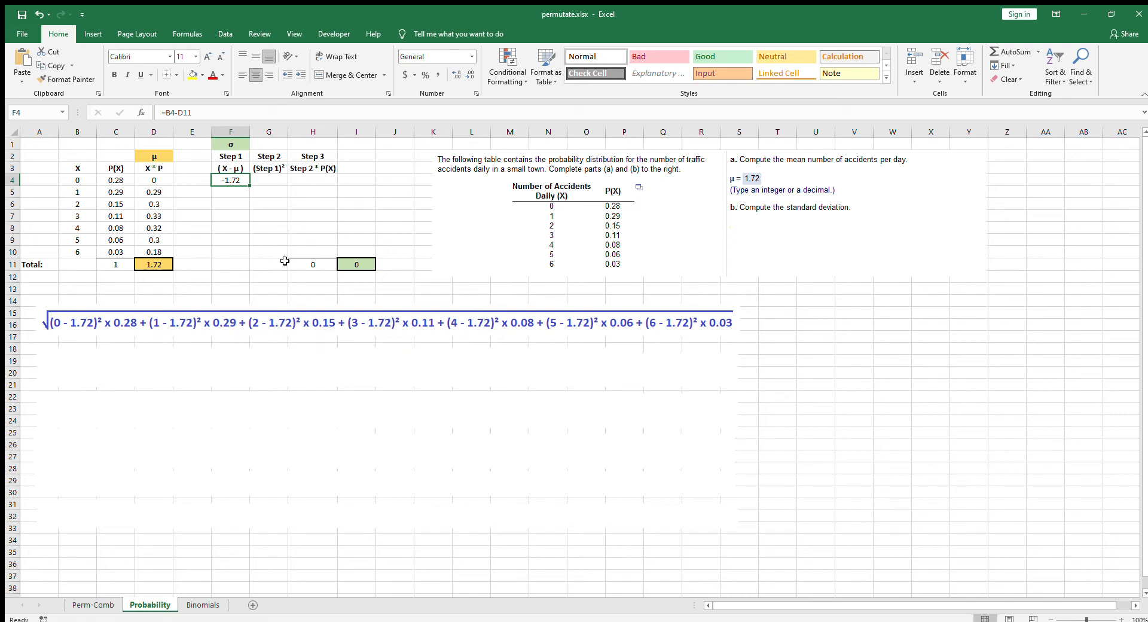
pyautogui.click(179, 113)
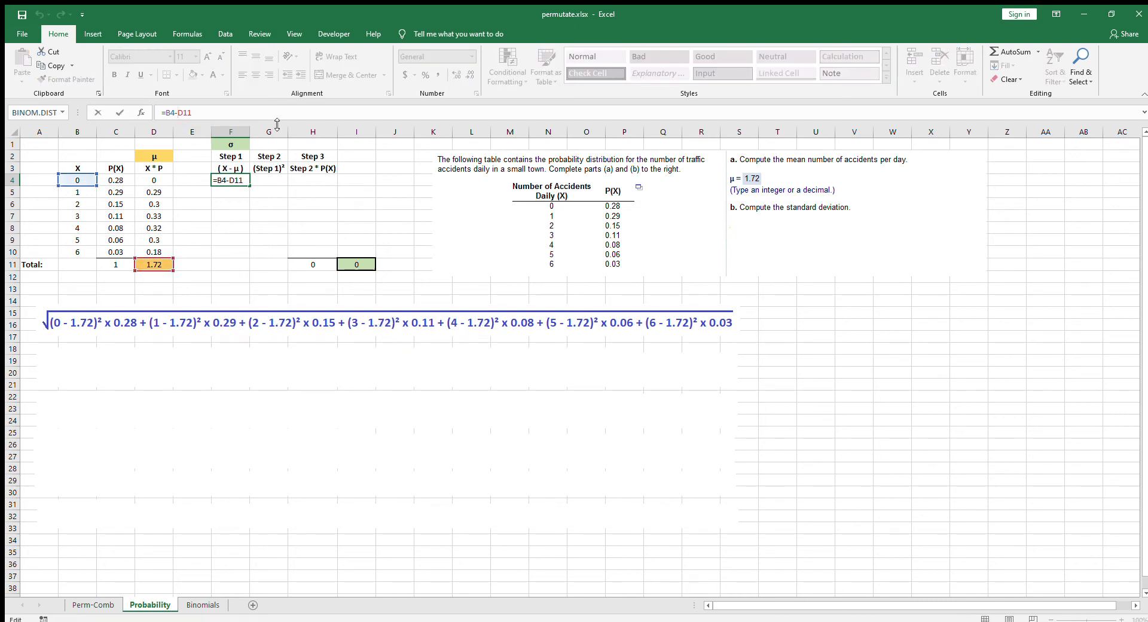
pyautogui.press('F4')
pyautogui.press('Return')
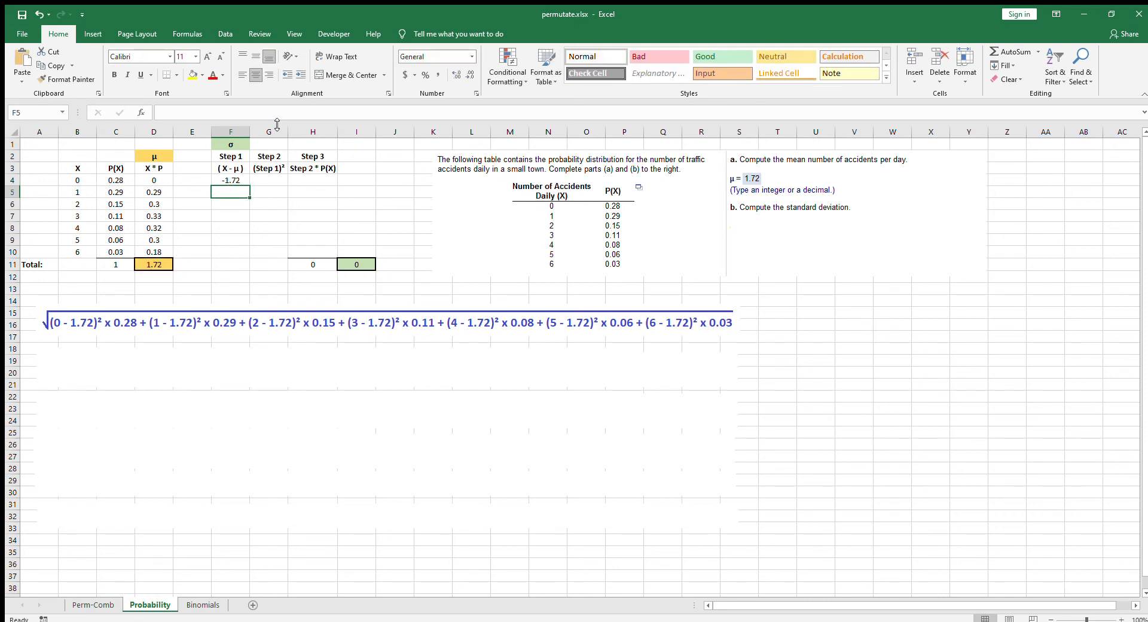
pyautogui.click(233, 181)
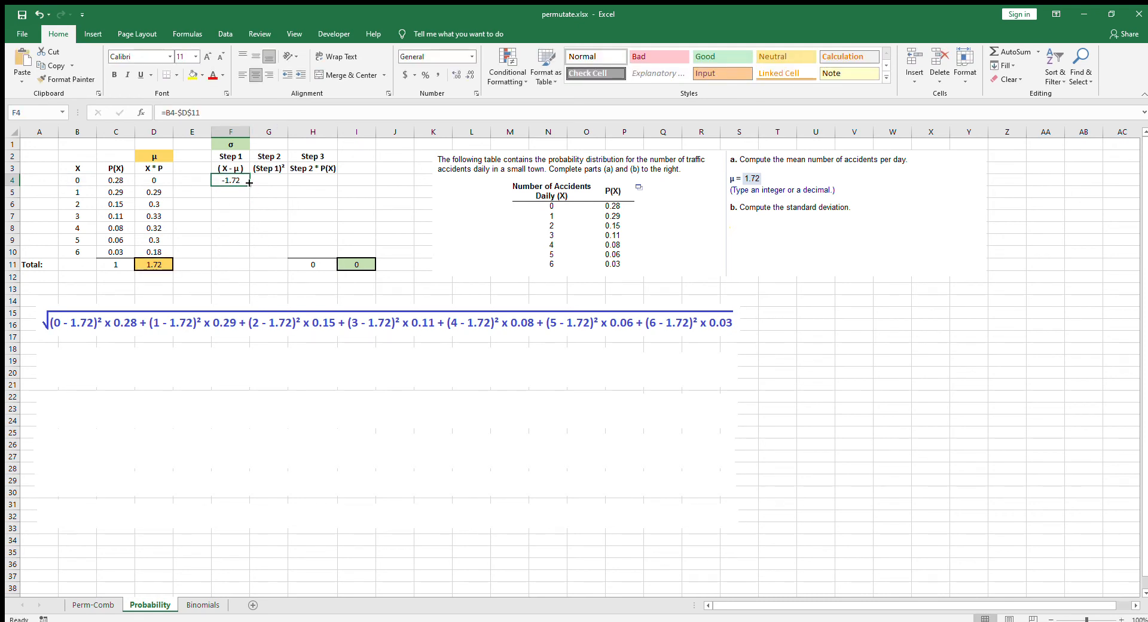
pyautogui.moveTo(249, 188); pyautogui.dragTo(243, 256)
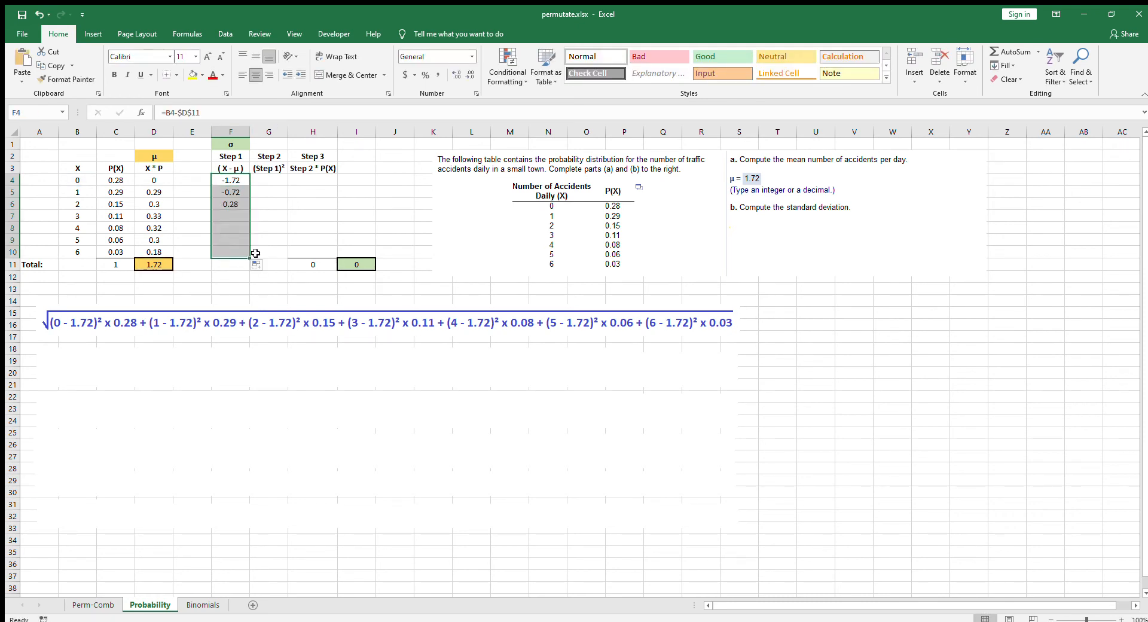
# - Delete the blank cover picture over rows 18 to 20 that hides the second square-root expression
pyautogui.click(246, 299)
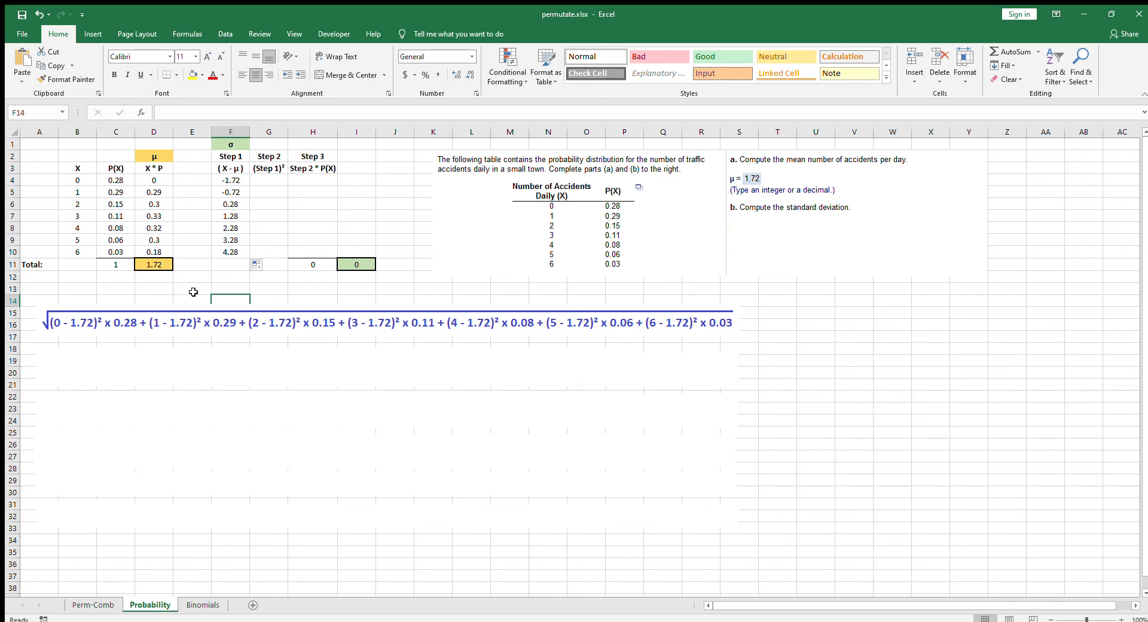
pyautogui.click(160, 363)
pyautogui.press('Delete')
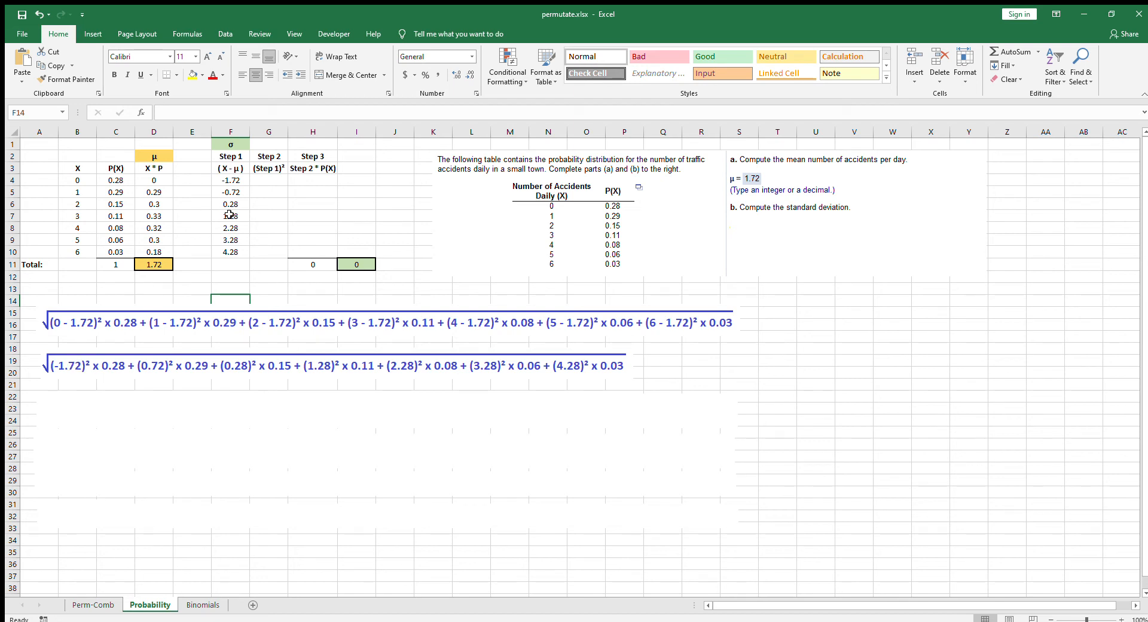
# - Enter =F4*F4 in G4 to square the Step 1 value and fill the formula down to G10
pyautogui.click(268, 180)
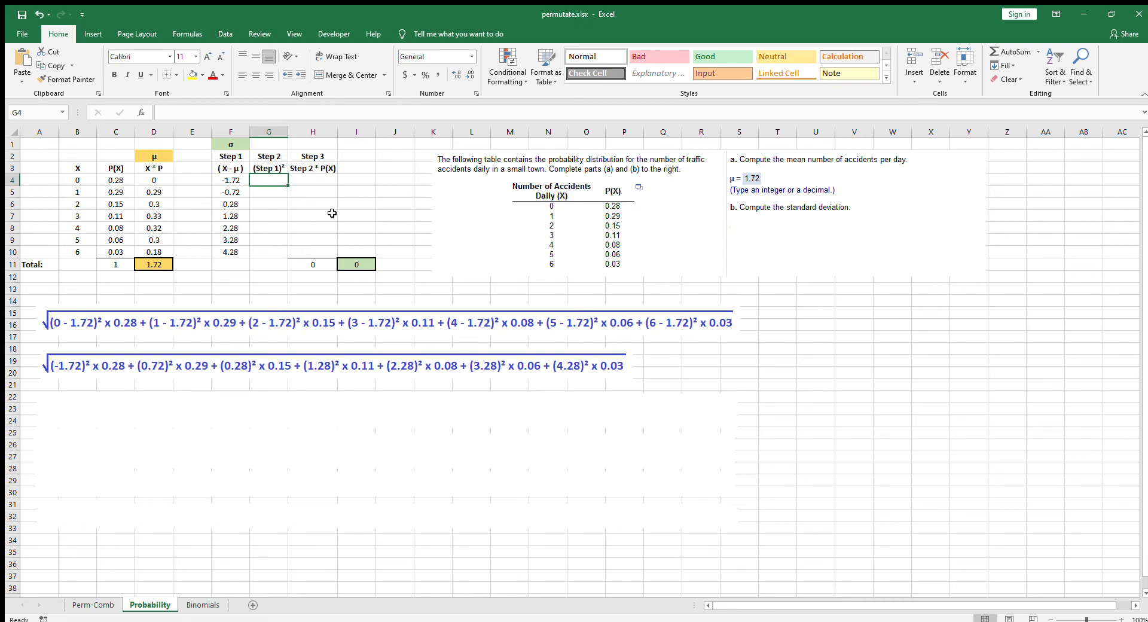
pyautogui.write('=')
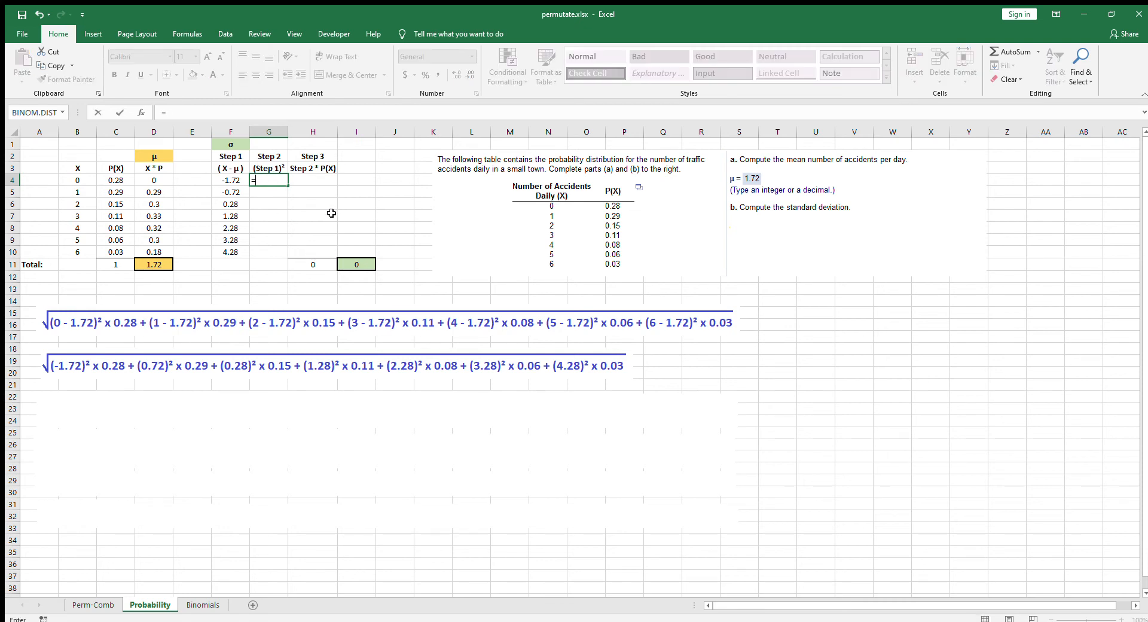
pyautogui.click(229, 181)
pyautogui.write('*')
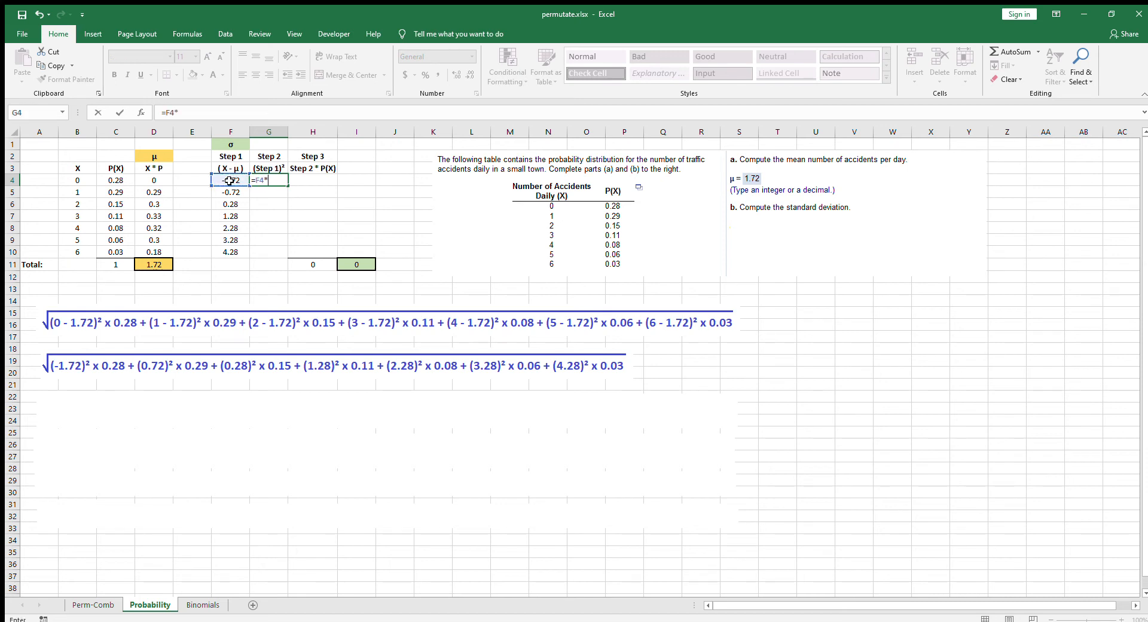
pyautogui.click(229, 181)
pyautogui.press('Return')
pyautogui.click(276, 182)
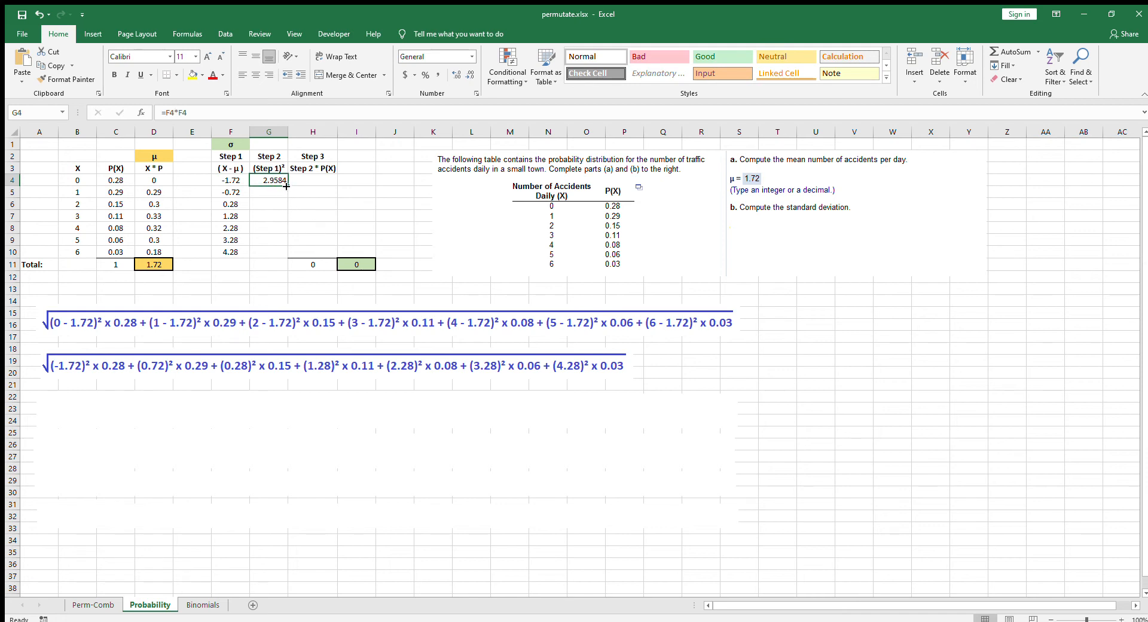
pyautogui.moveTo(286, 185); pyautogui.dragTo(288, 251)
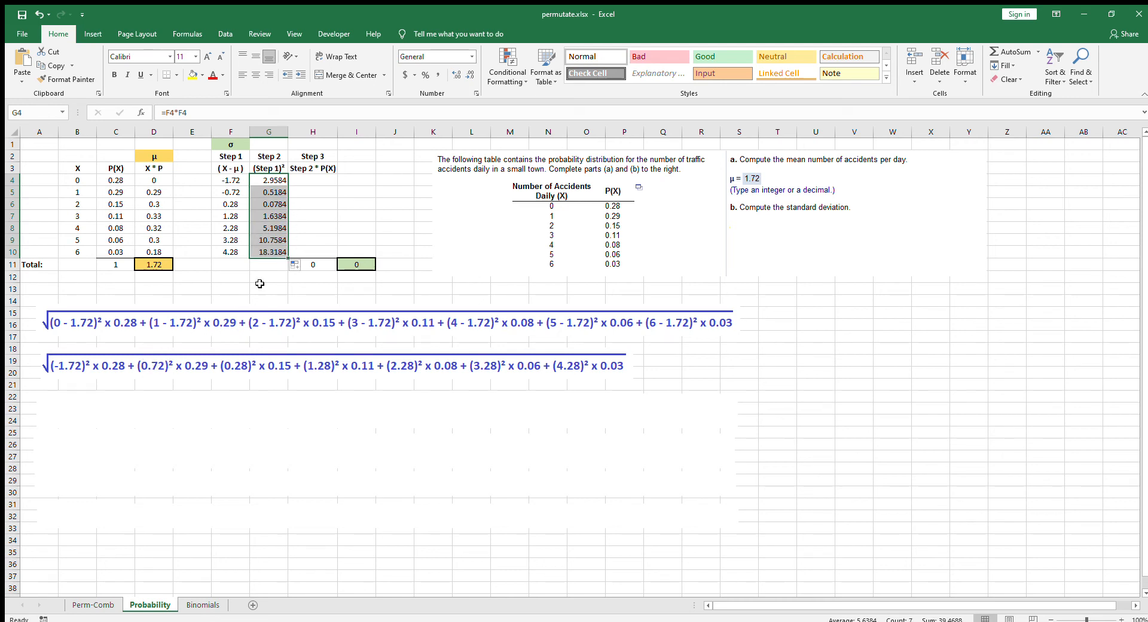
# - Delete the blank cover picture over rows 22 to 24 that hides the third square-root expression
pyautogui.click(838, 362)
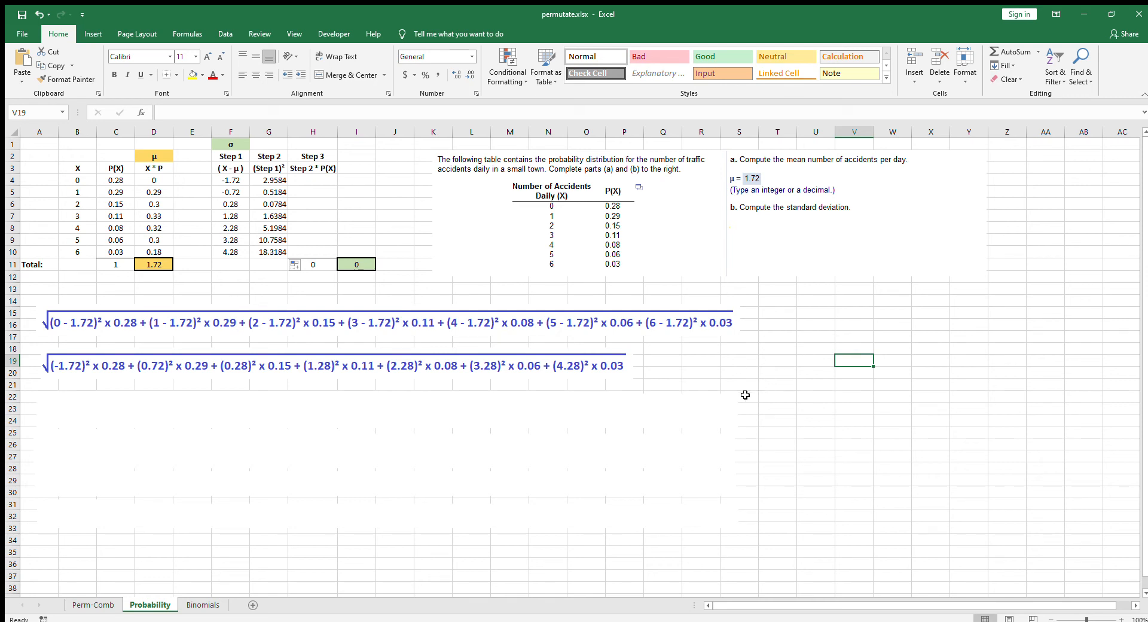
pyautogui.click(677, 405)
pyautogui.press('Escape')
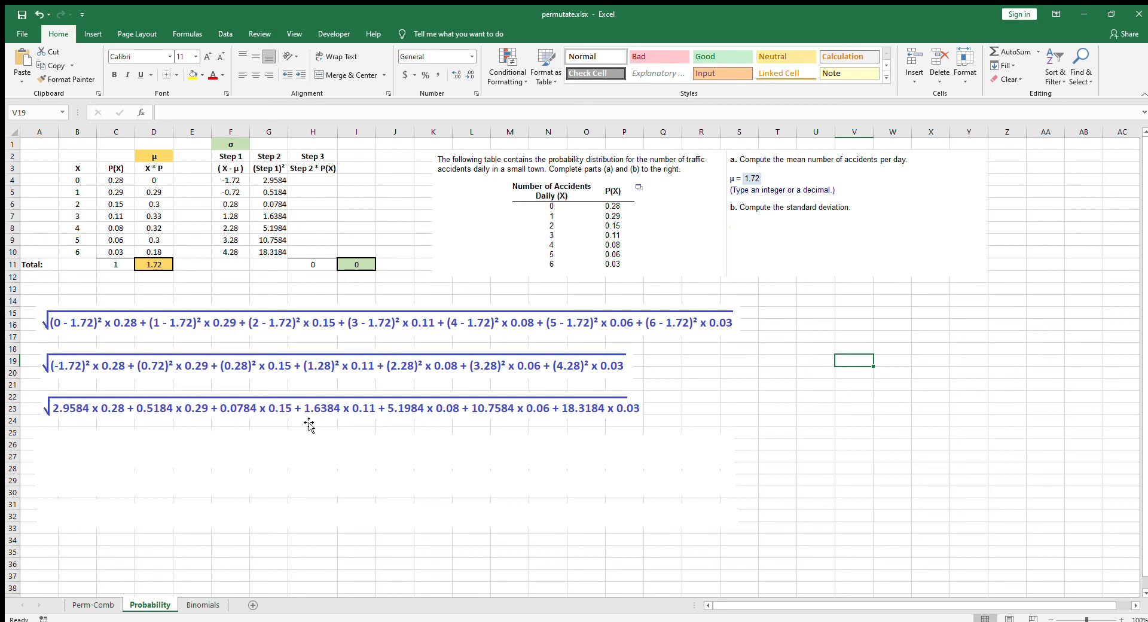
# - Enter =G4*C4 in H4 to multiply the Step 2 value by P(X) and fill the formula down to H10
pyautogui.click(318, 183)
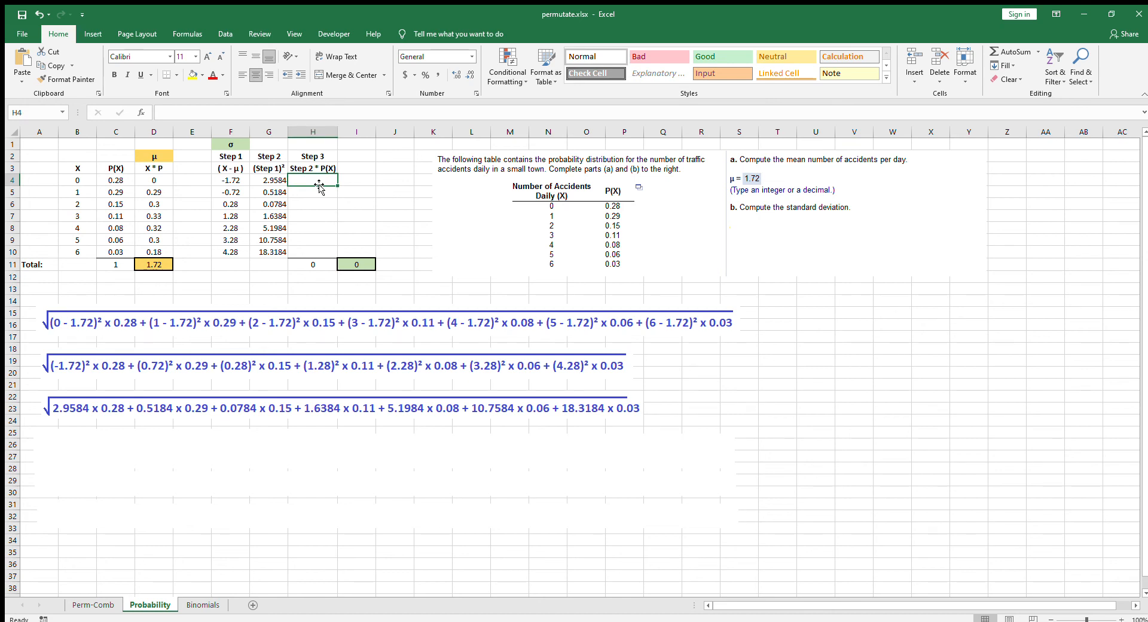
pyautogui.write('=')
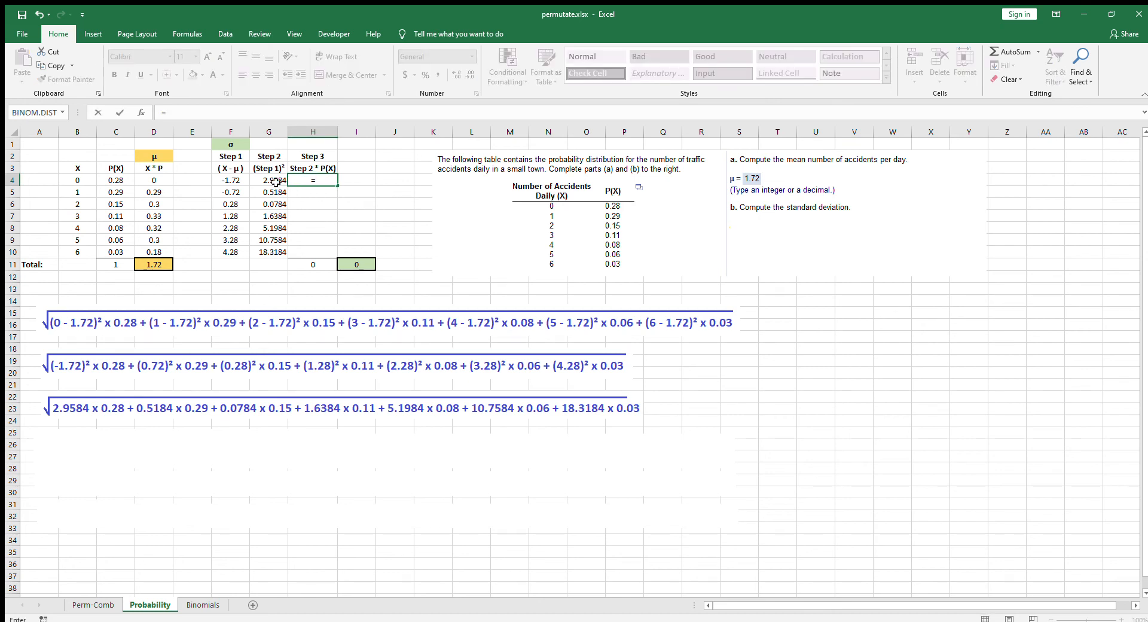
pyautogui.click(276, 182)
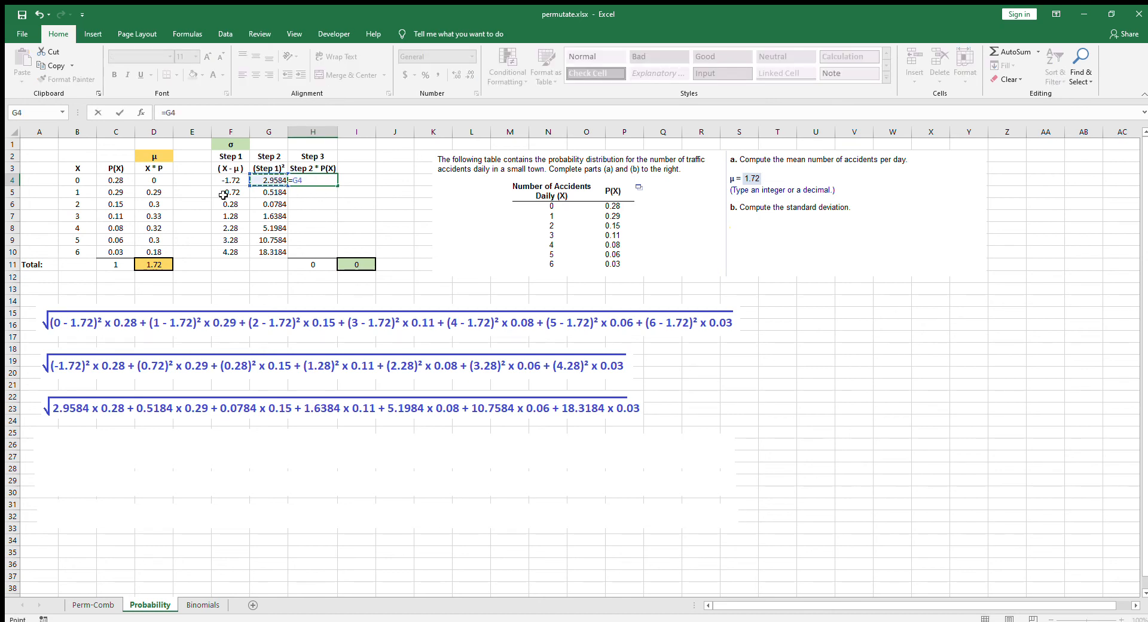
pyautogui.write('*')
pyautogui.click(102, 179)
pyautogui.press('Return')
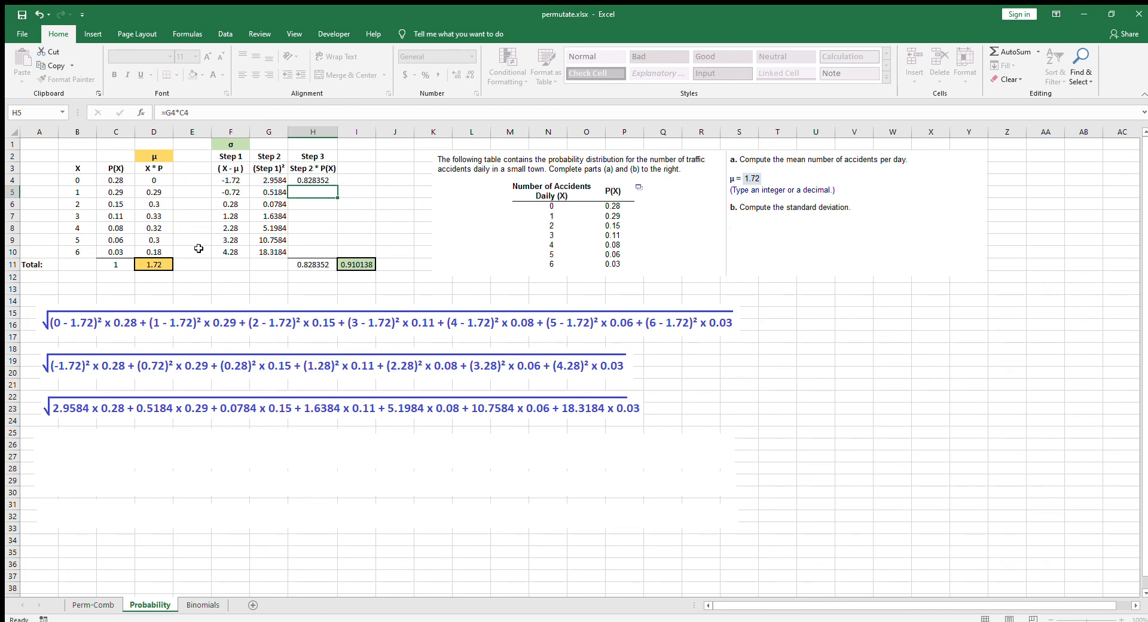
pyautogui.click(323, 180)
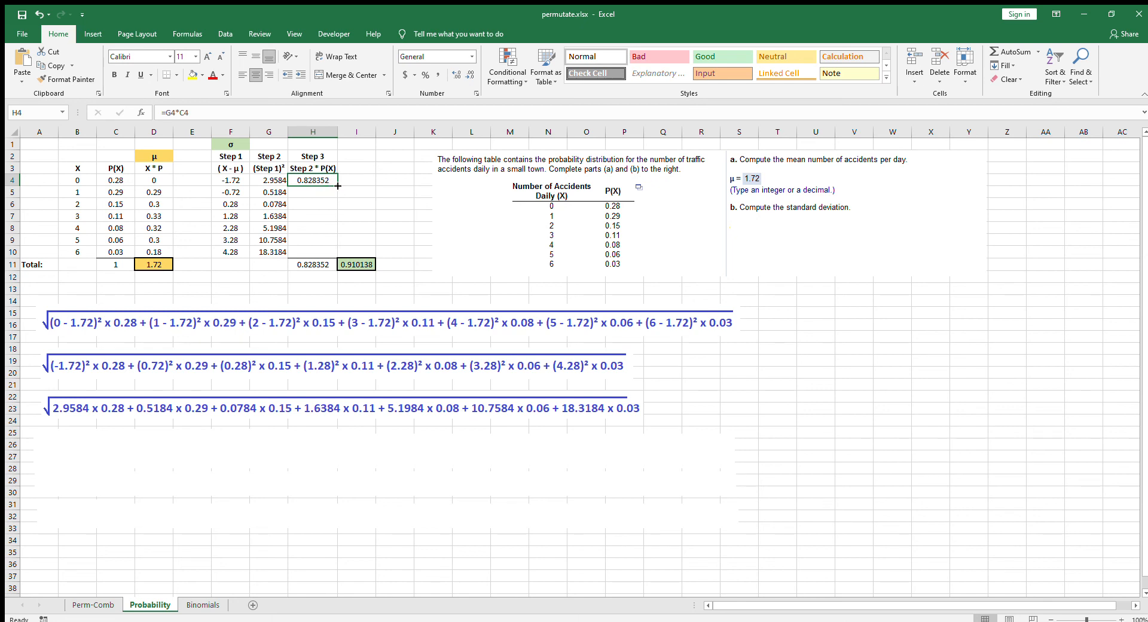
pyautogui.moveTo(338, 186); pyautogui.dragTo(339, 255)
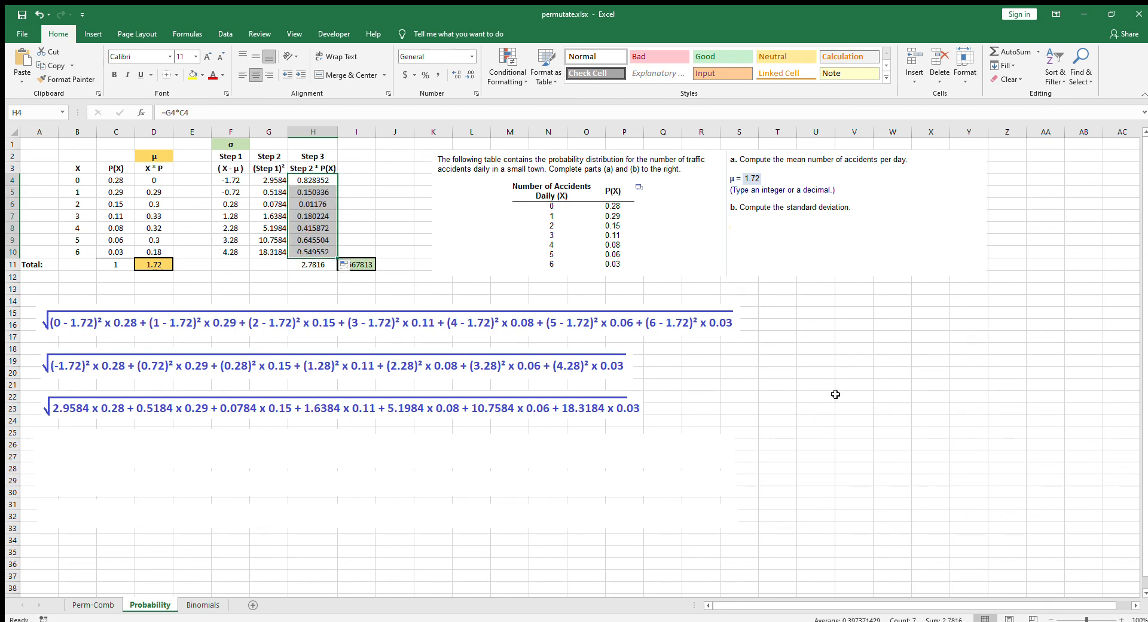
pyautogui.click(821, 345)
pyautogui.click(409, 287)
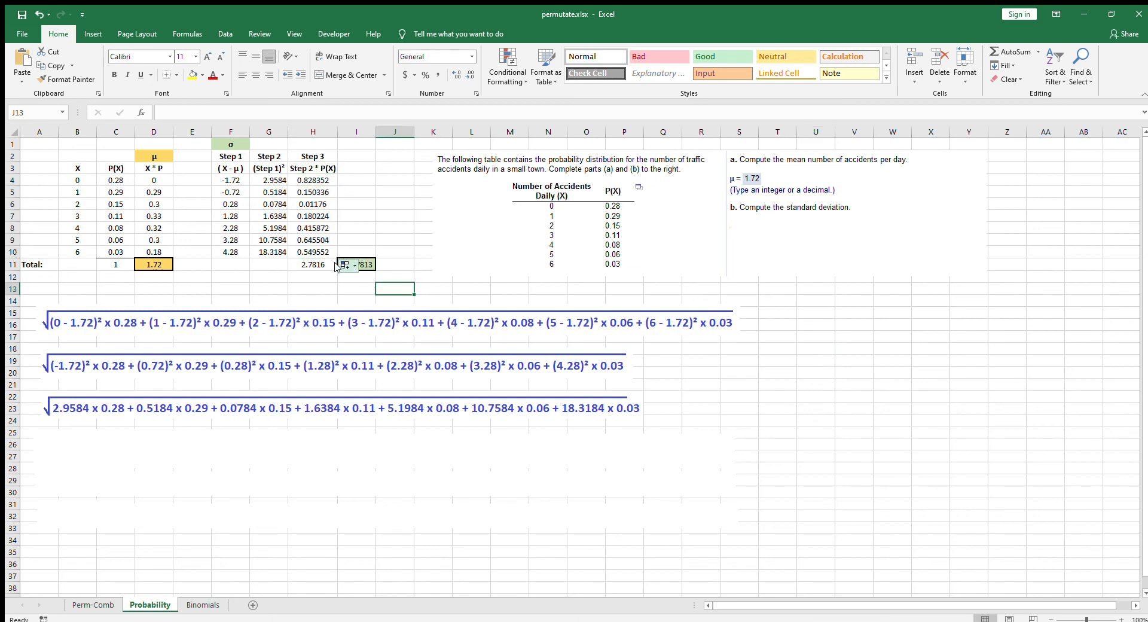
pyautogui.click(357, 222)
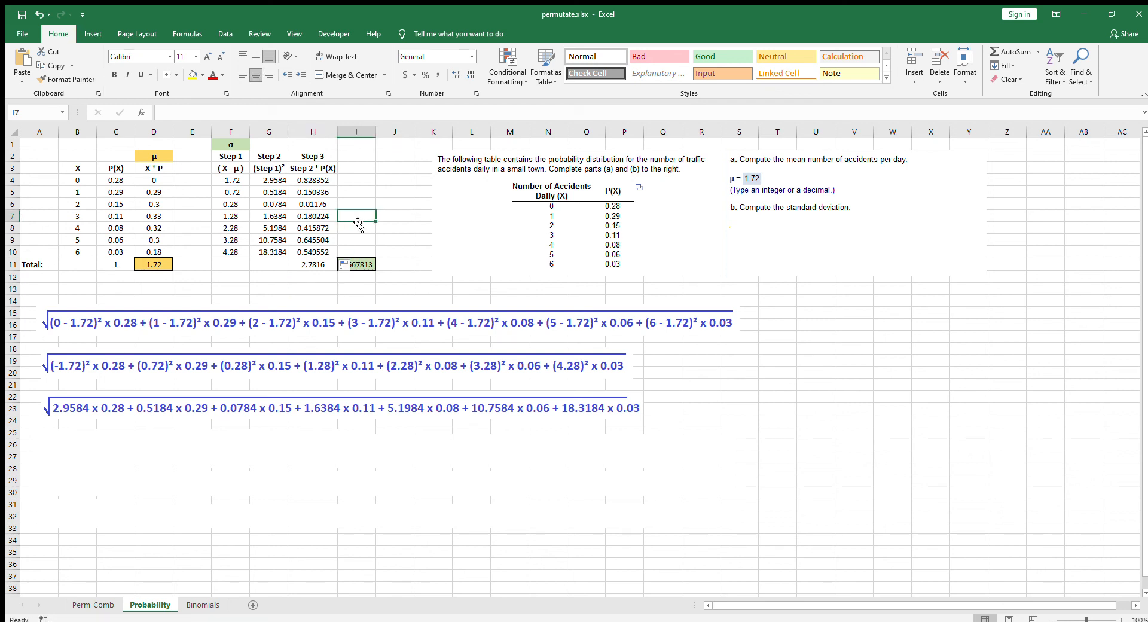
pyautogui.hotkey('ctrl', 'c')
pyautogui.click(382, 190)
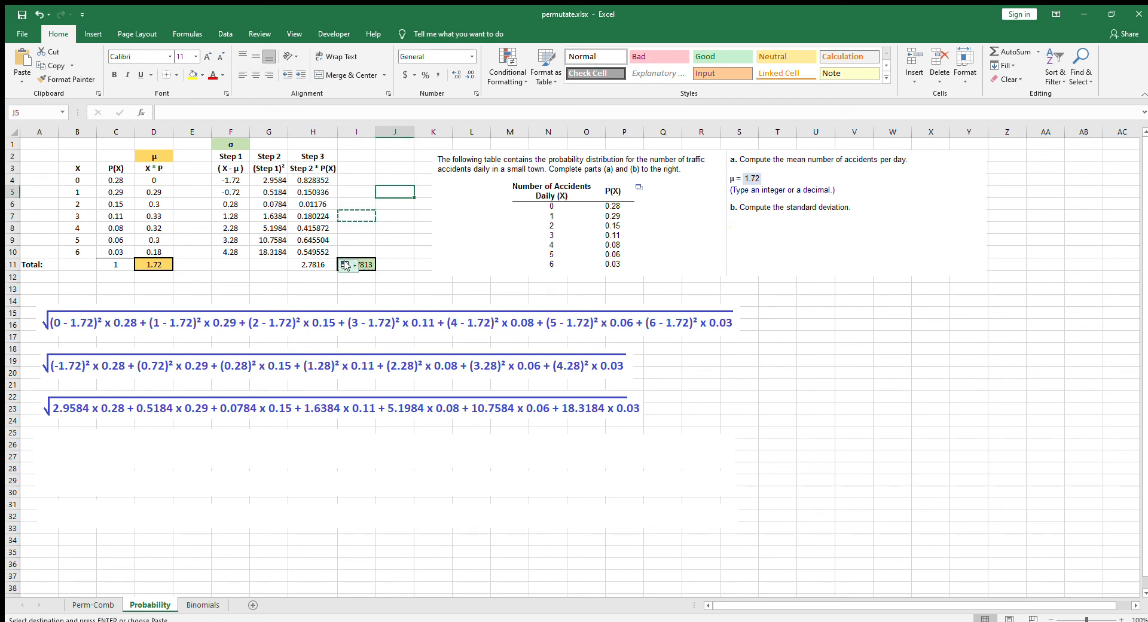
pyautogui.click(264, 289)
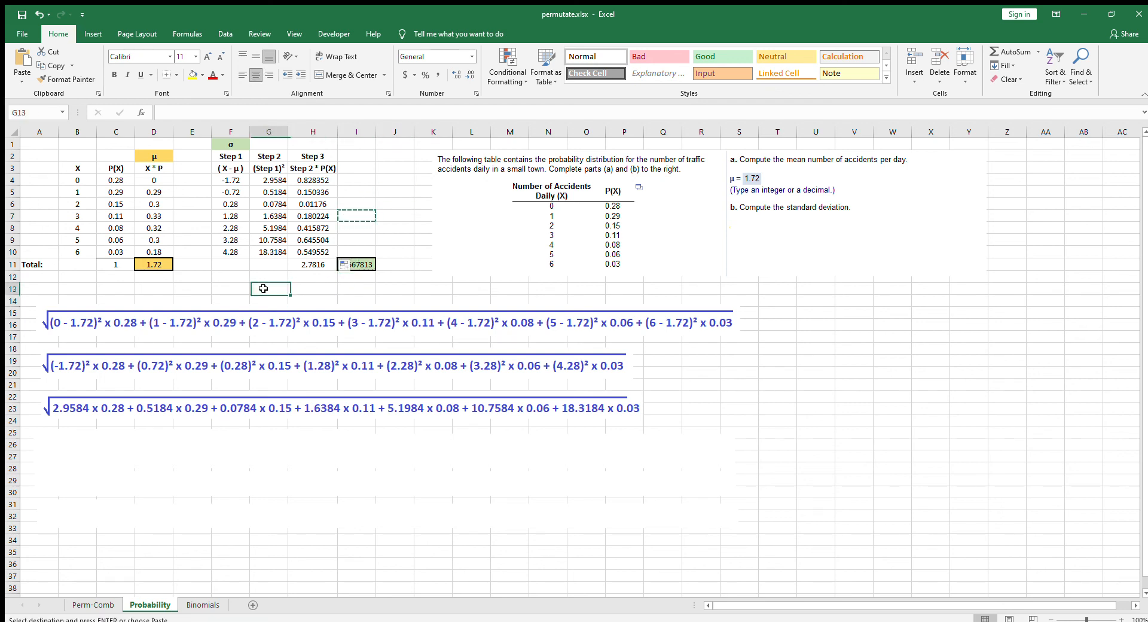
# - Delete the blank cover picture over rows 25 to 27 that hides the square root of the summed products
pyautogui.click(690, 452)
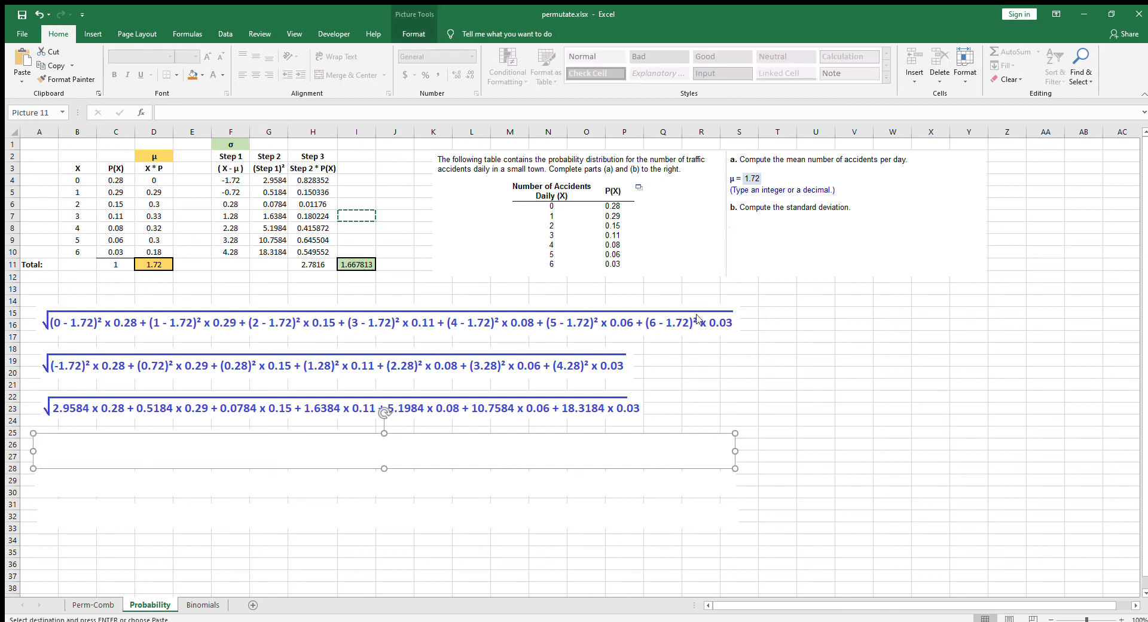
pyautogui.press('Escape')
pyautogui.click(776, 408)
pyautogui.click(672, 468)
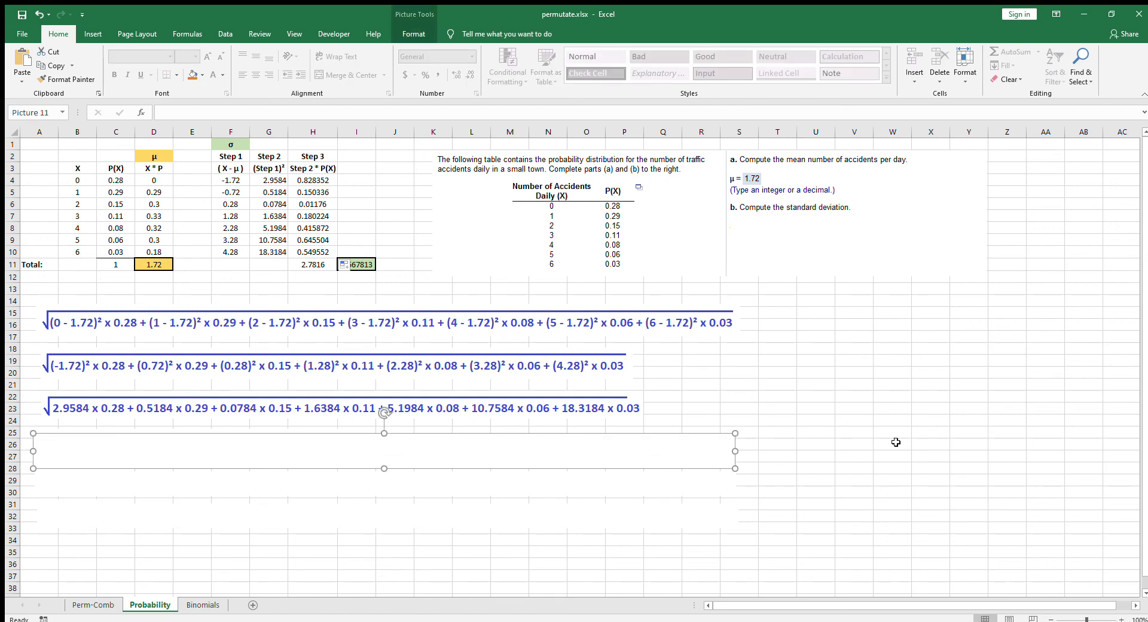
pyautogui.press('Escape')
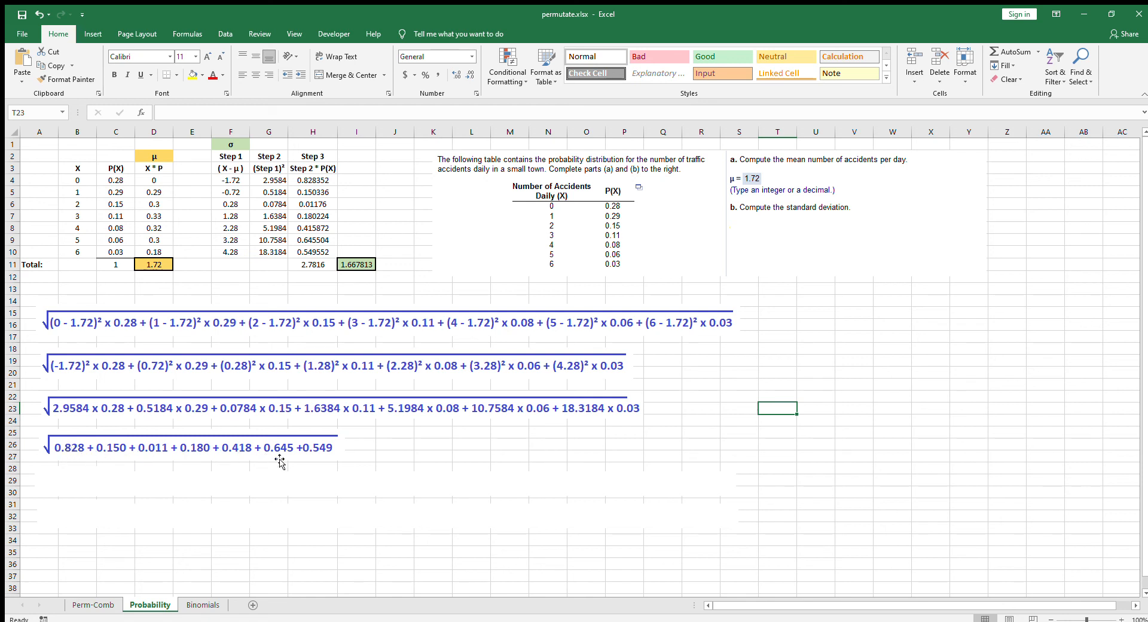
# - Delete the two blank cover pictures over rows 28 to 33, inspecting the standard deviation formula in I11 between the two deletions
pyautogui.click(296, 486)
pyautogui.press('Escape')
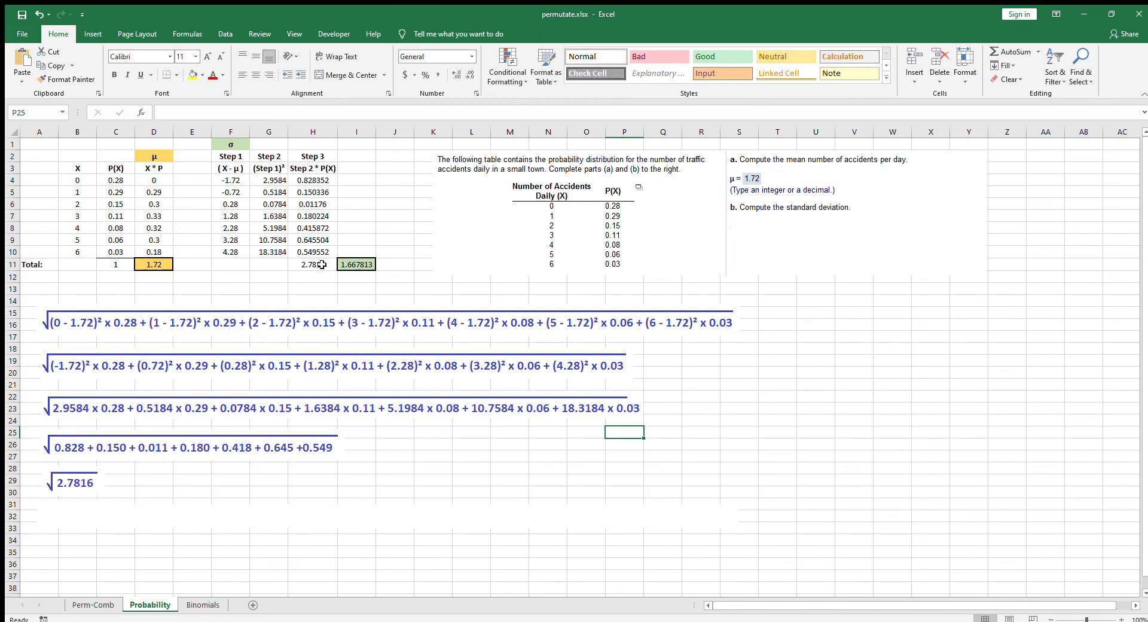
pyautogui.click(358, 259)
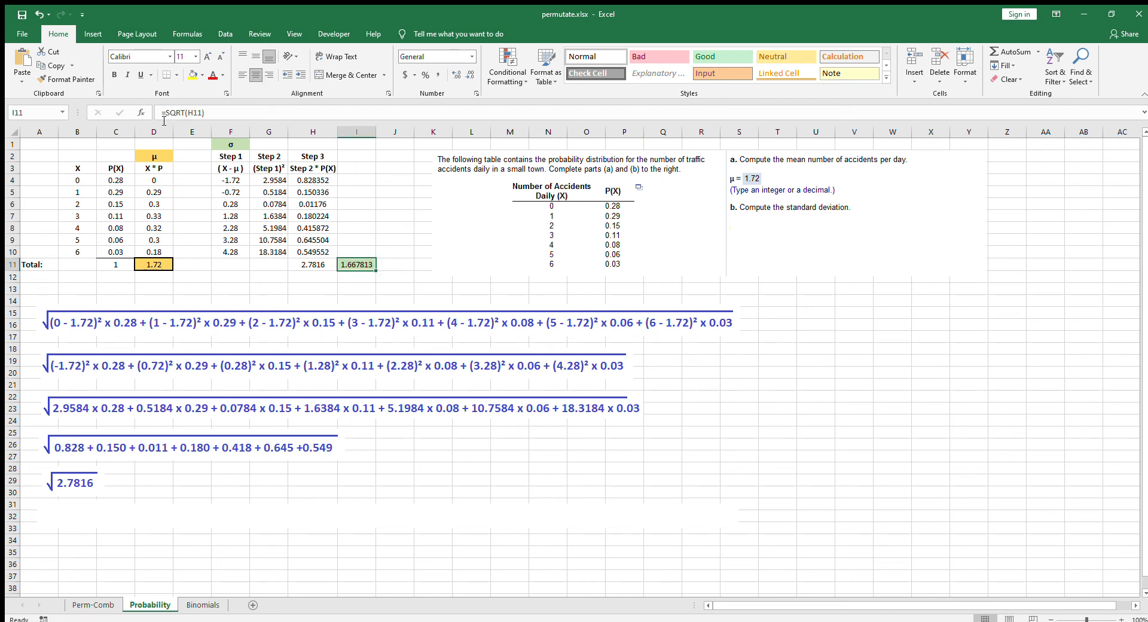
pyautogui.click(605, 511)
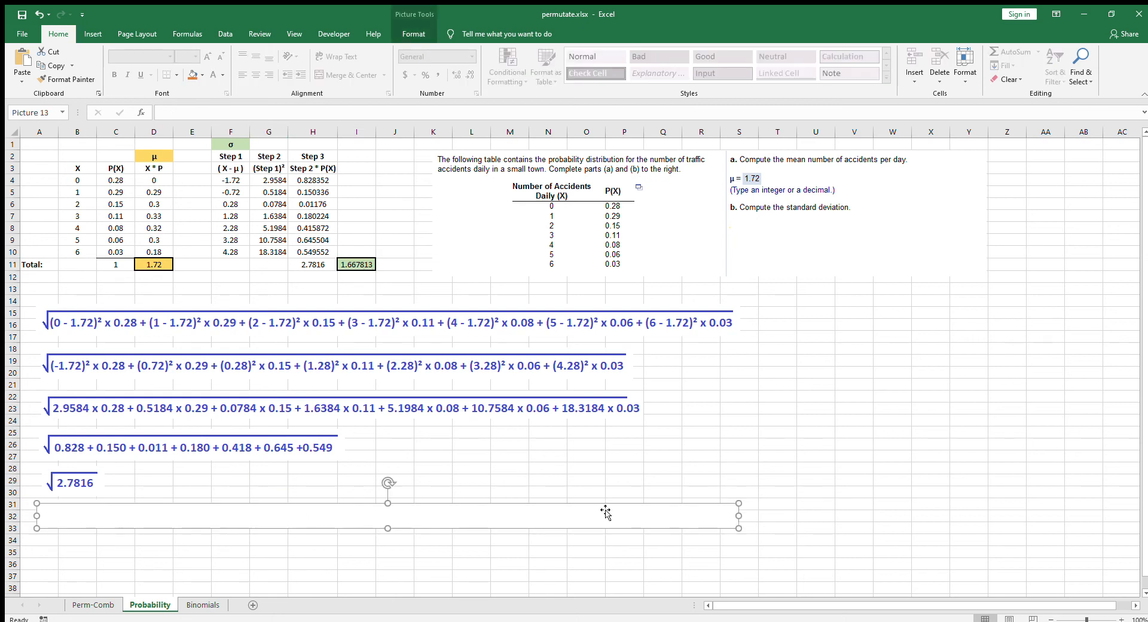
pyautogui.click(674, 495)
pyautogui.click(496, 565)
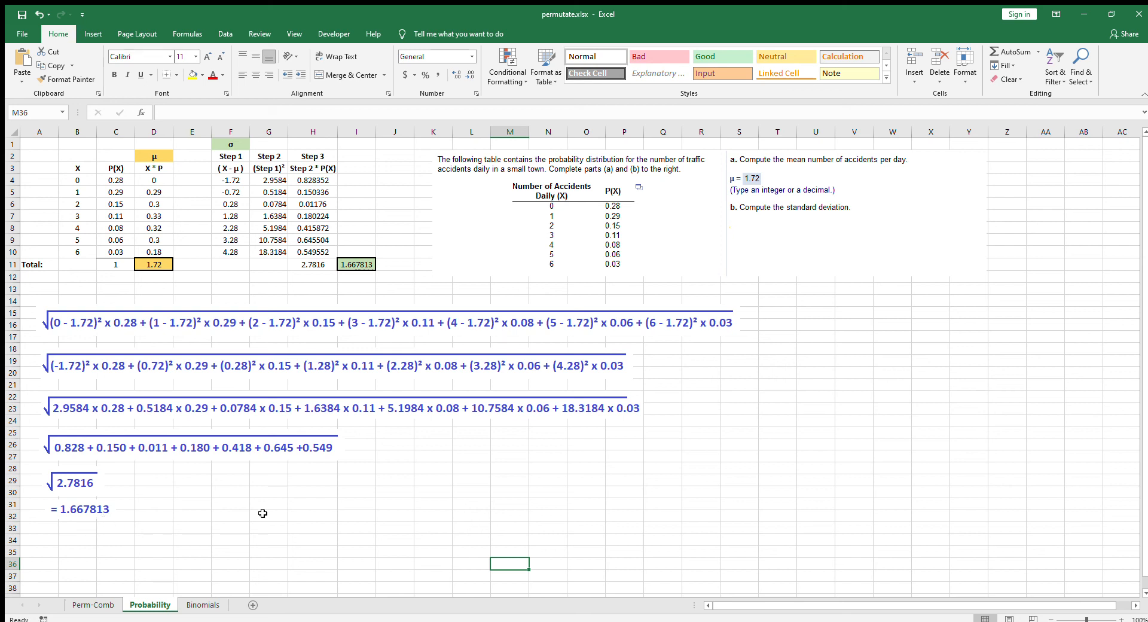
# - Delete the blank cover picture below part b that hides the standard deviation answer
pyautogui.click(780, 239)
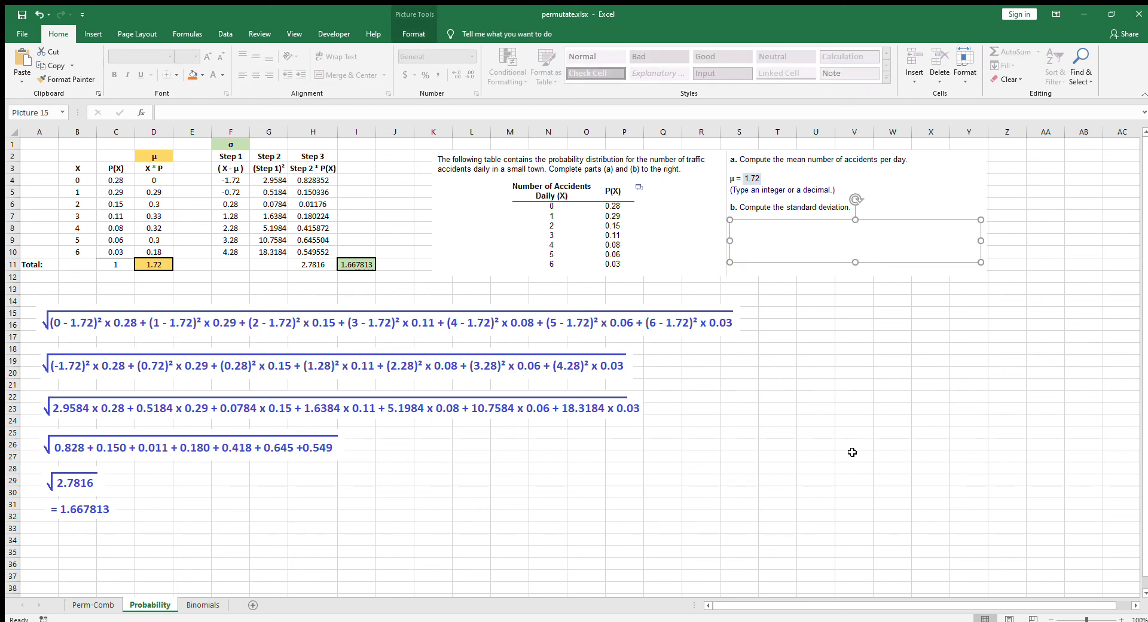
pyautogui.press('Escape')
pyautogui.click(566, 516)
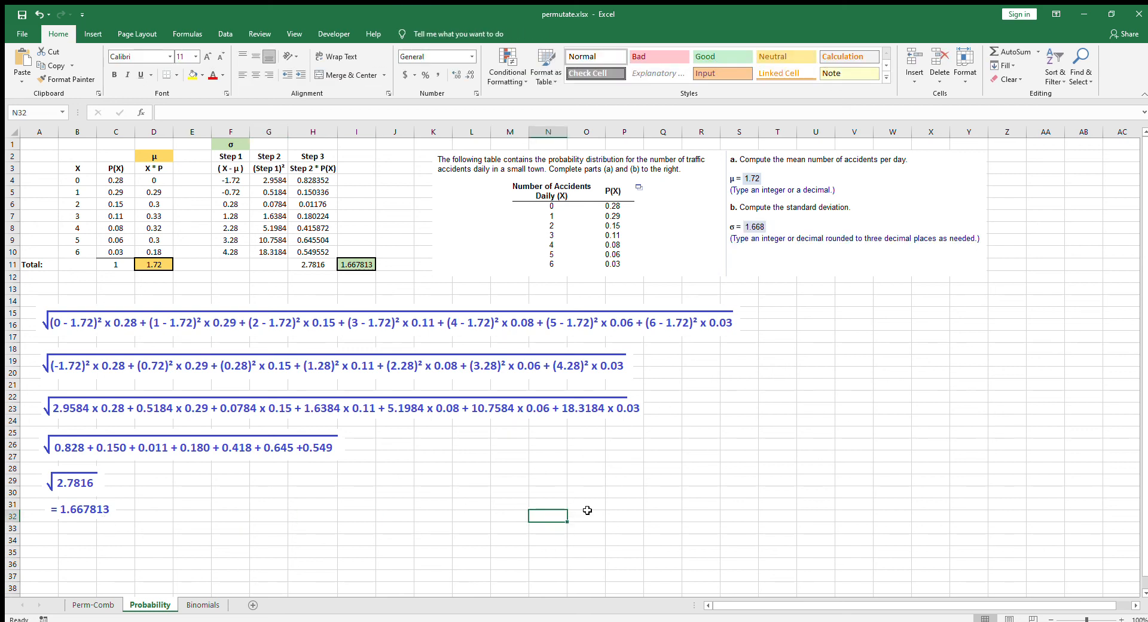